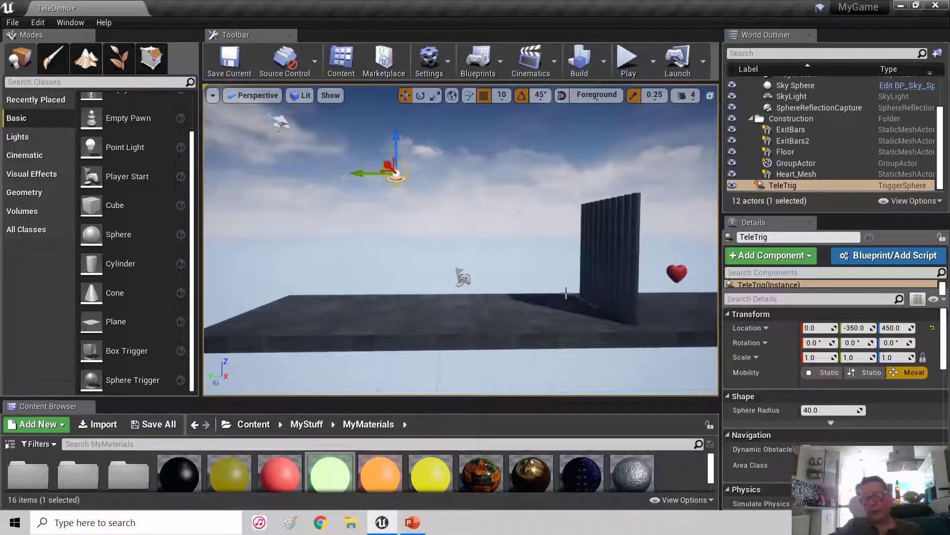
middle_drag(424, 316, 711, 295)
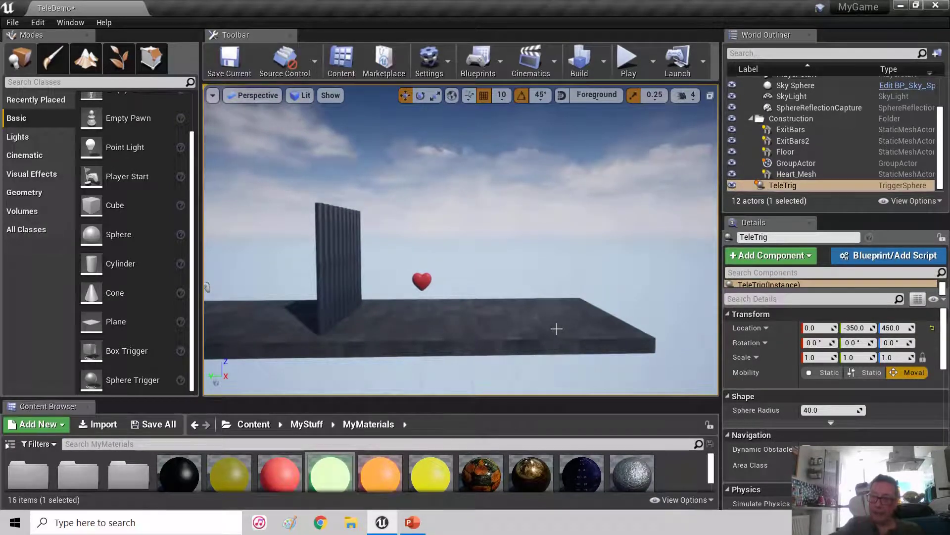
middle_drag(542, 321, 2, 342)
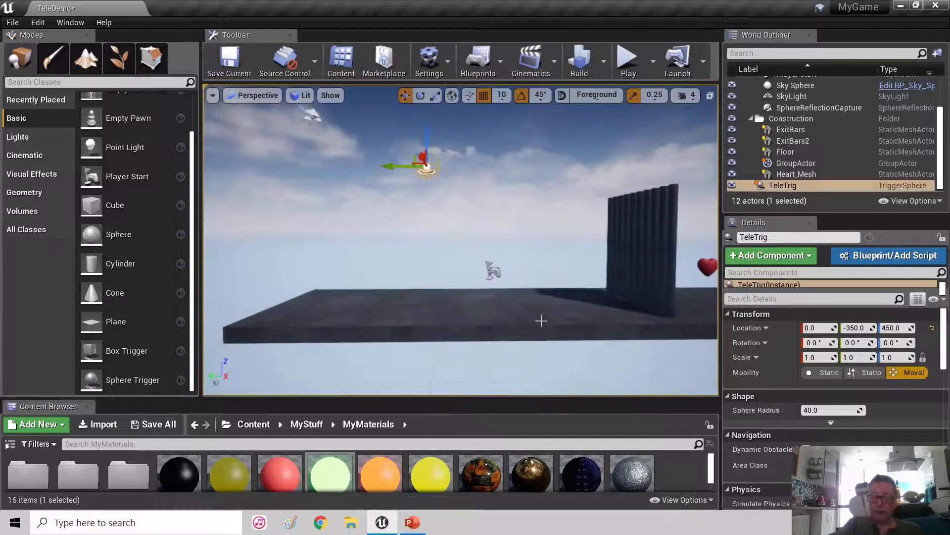
key(alt+Tab)
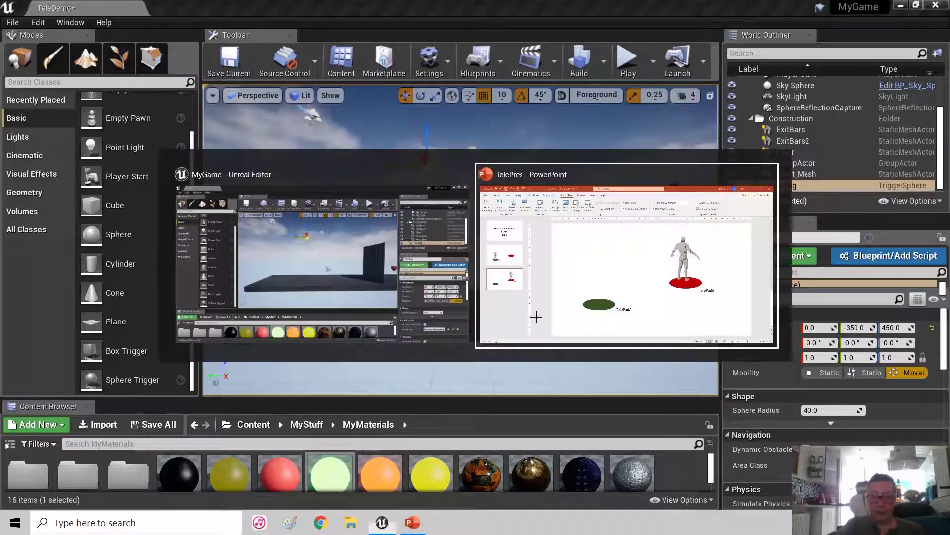
key(alt+Tab)
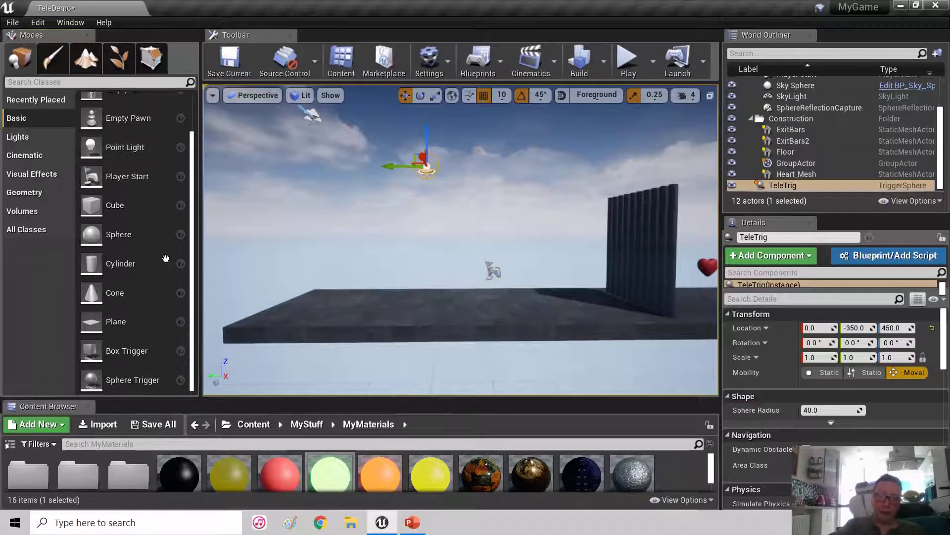
Place a basic Cylinder above the floor near the player start and set its X location to 0.
drag(166, 258, 410, 269)
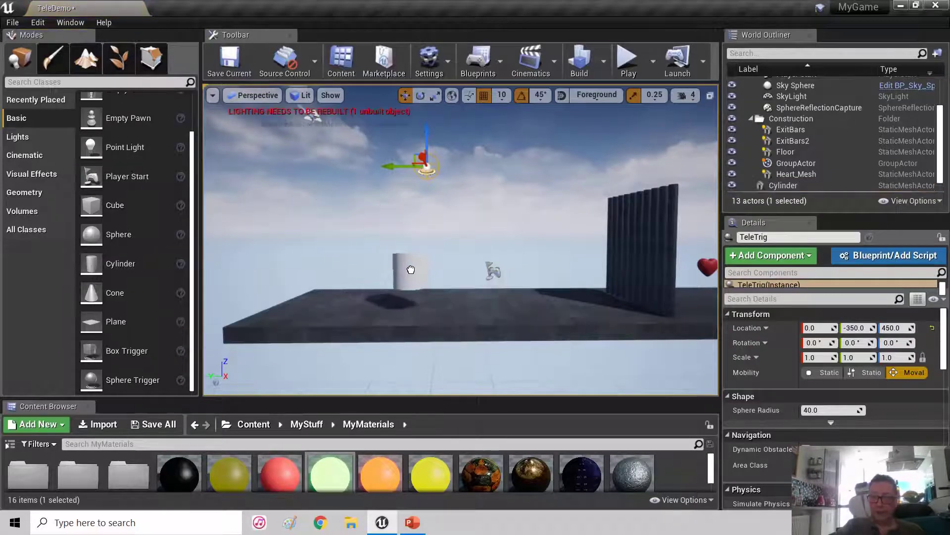
click(816, 328)
key(Return)
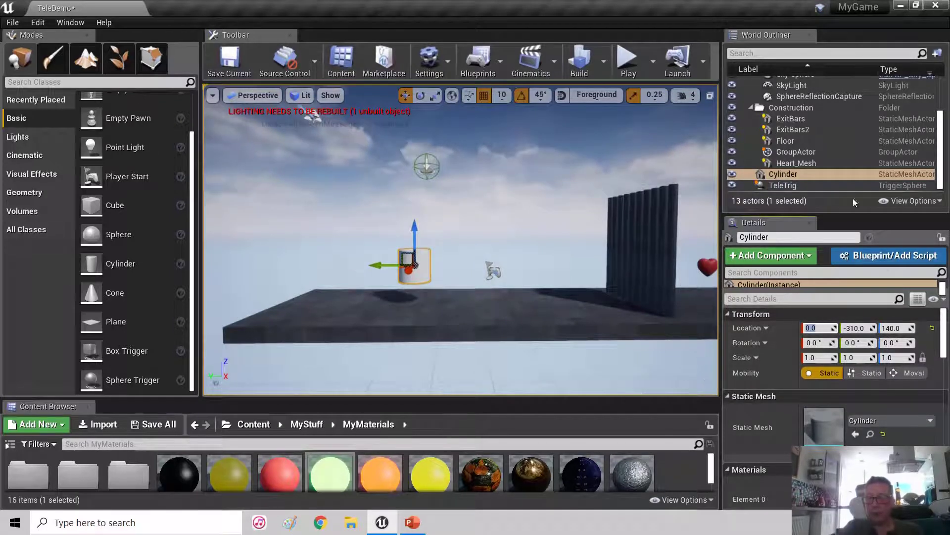
Move the cylinder along the Y axis away from the player start to a Y location of about -110.
click(748, 177)
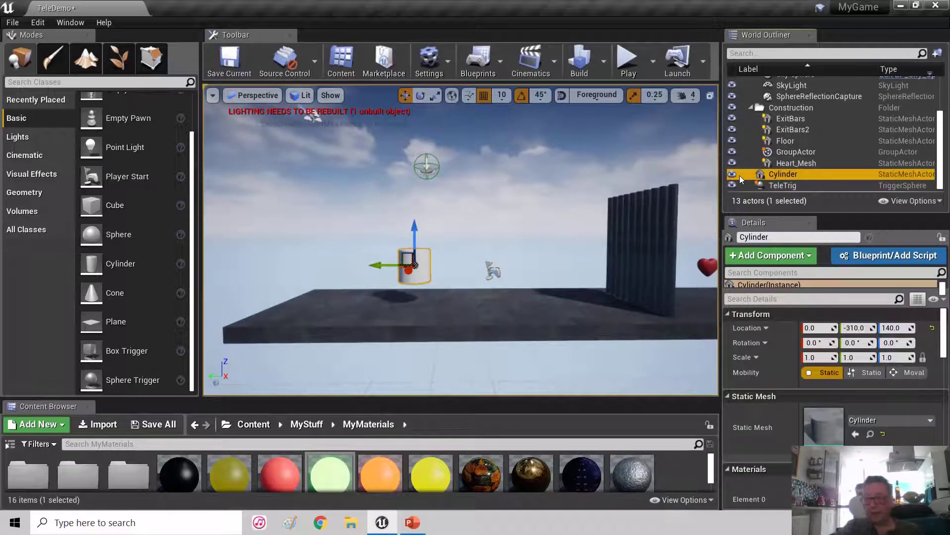
click(575, 297)
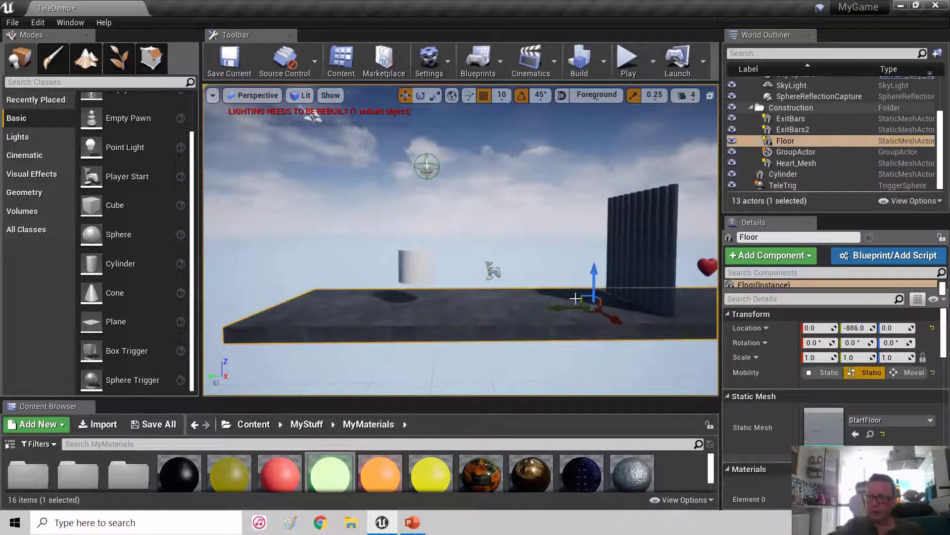
click(742, 143)
double_click(742, 144)
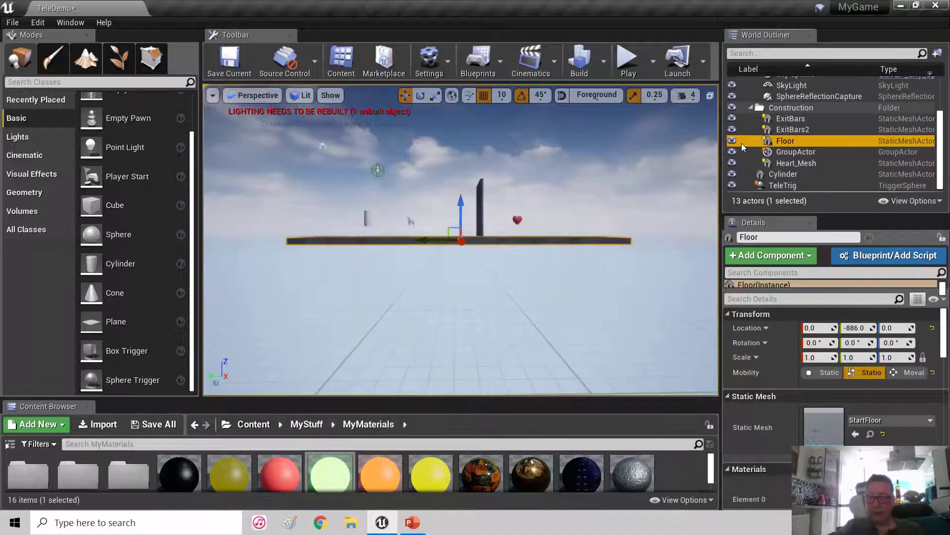
click(795, 175)
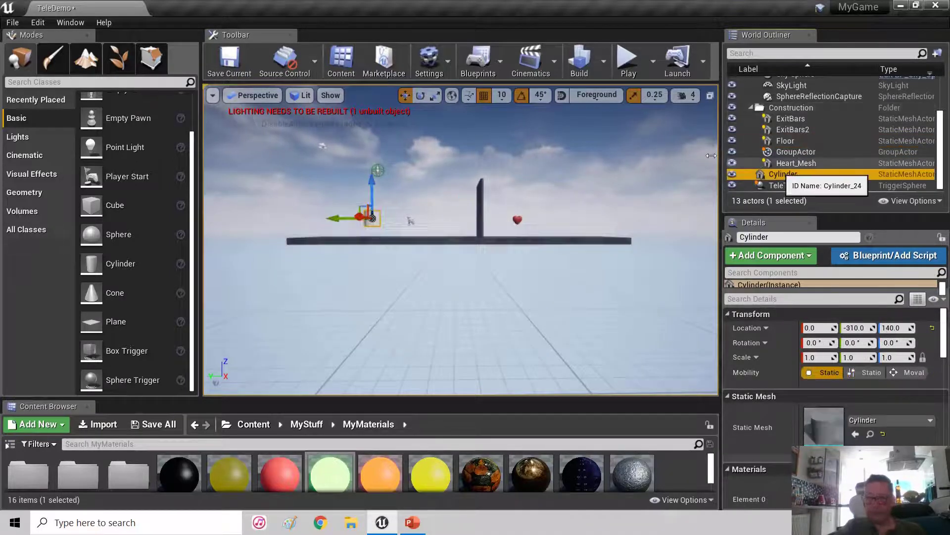
key(f)
scroll(609, 187, down, 5)
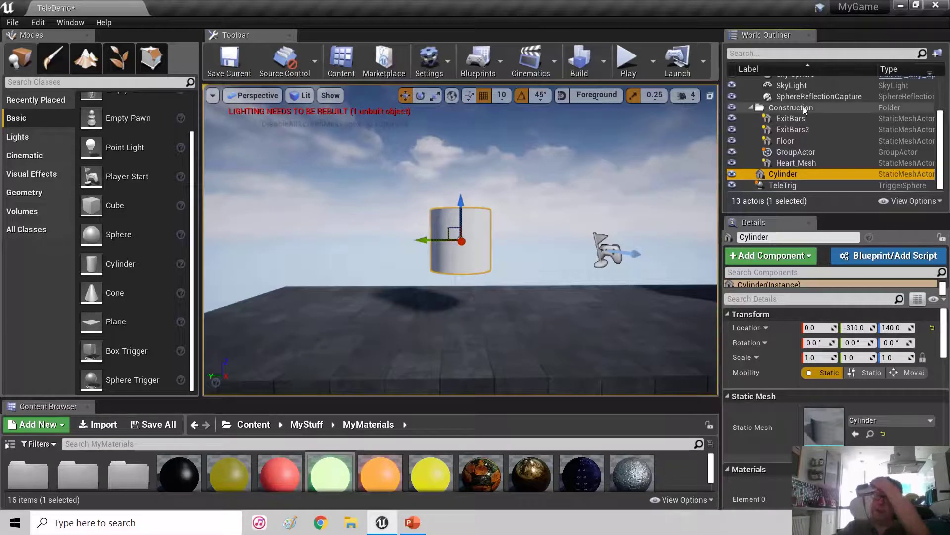
alt+drag(520, 302, 512, 343)
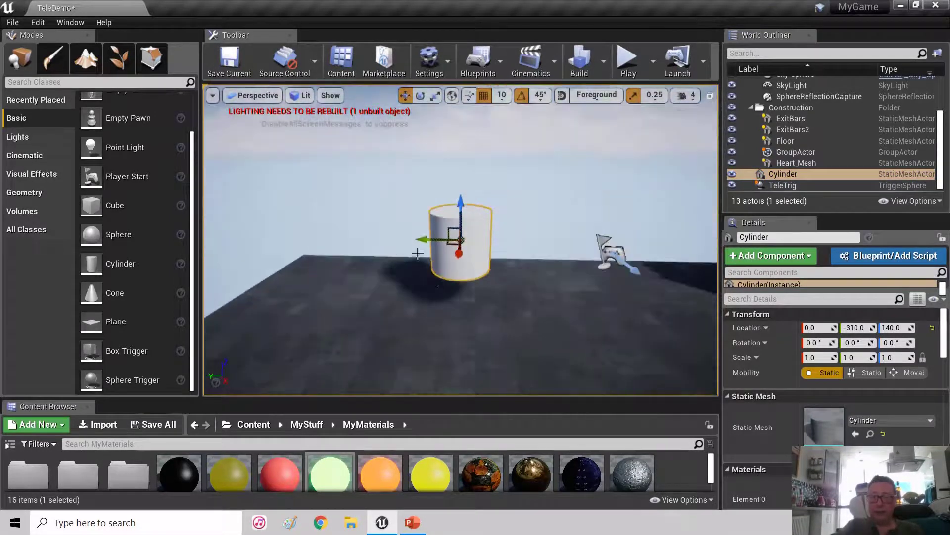
drag(415, 237, 297, 238)
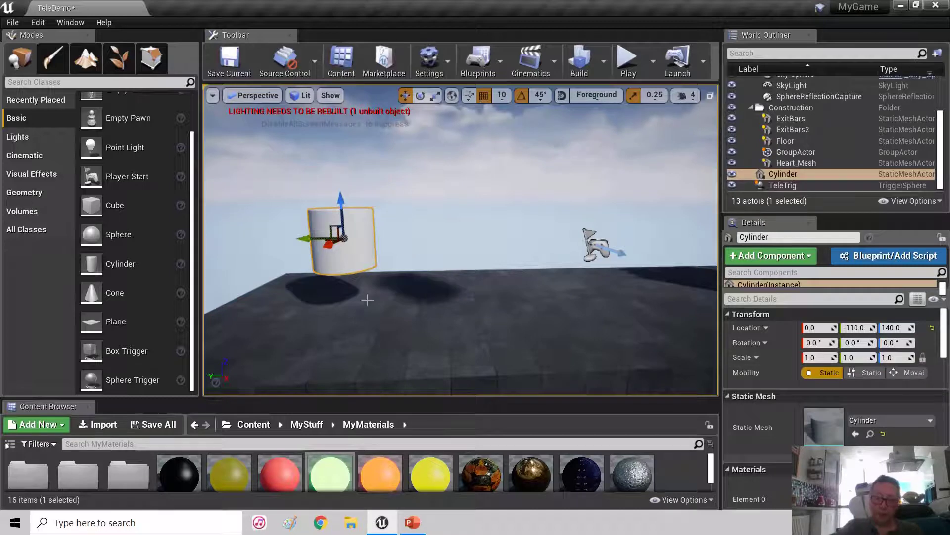
Flatten the cylinder to a Z scale of 0.25 and move it down onto the floor at about Y -80, Z 20.
click(434, 98)
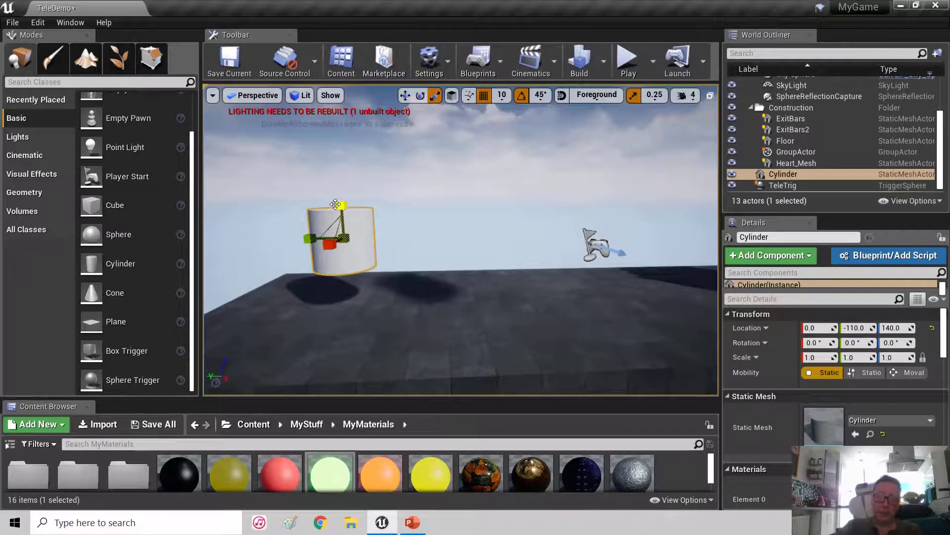
drag(335, 204, 329, 235)
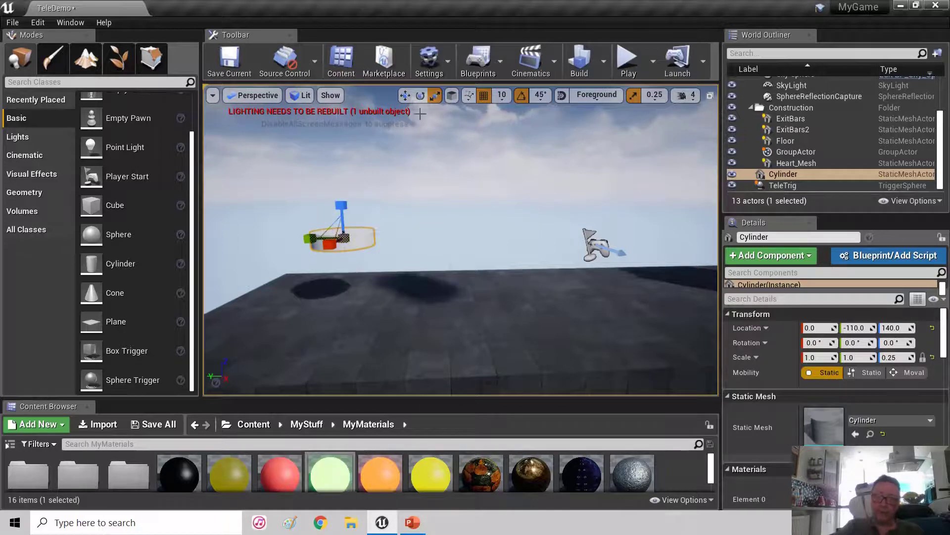
click(406, 96)
alt+drag(471, 230, 480, 216)
drag(341, 203, 327, 273)
drag(308, 307, 290, 308)
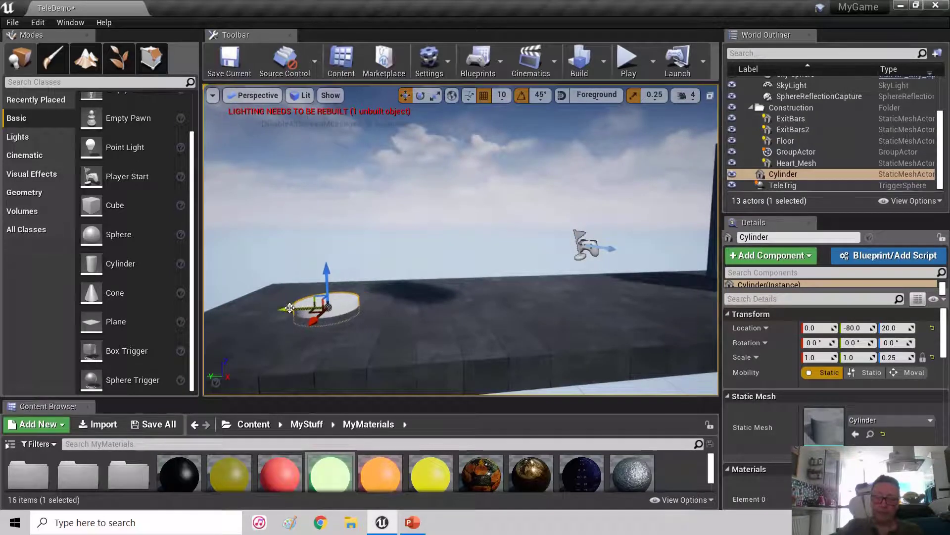
alt+drag(435, 339, 415, 363)
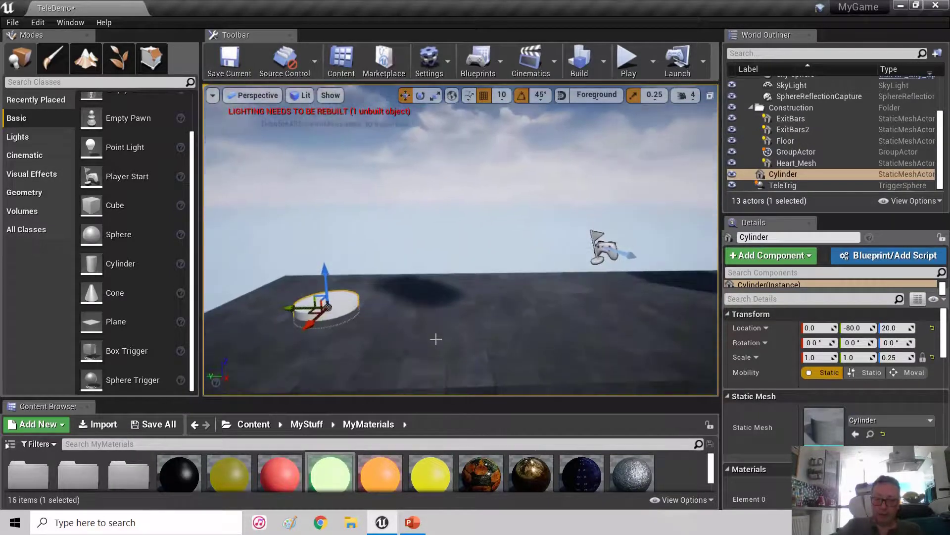
Rename the flattened cylinder as TeleOrigin.
click(782, 237)
text(T)
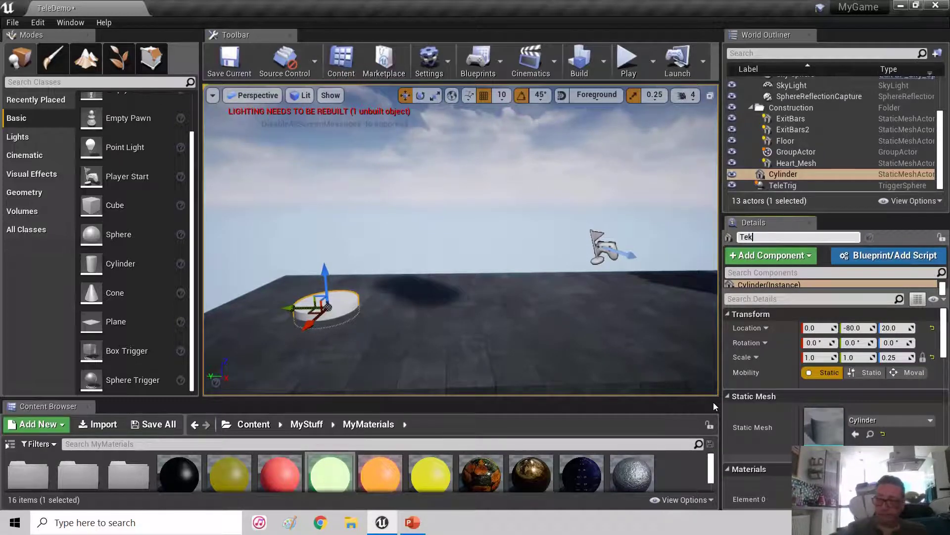
text(eleOrin)
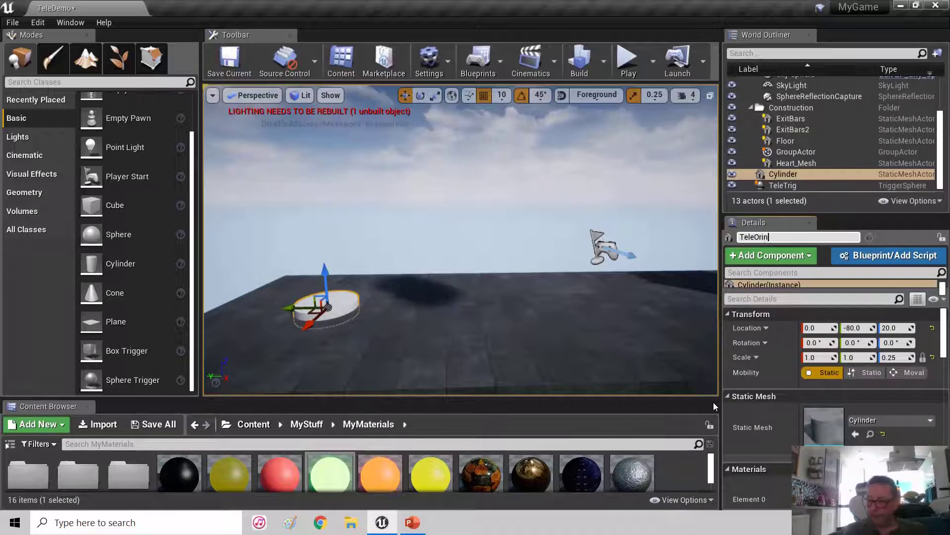
key(BackSpace)
text(gin)
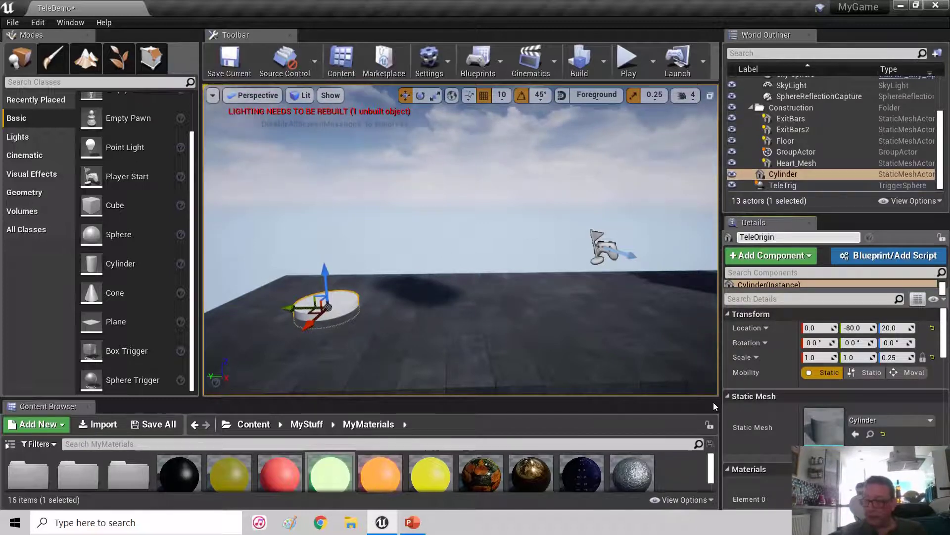
key(Return)
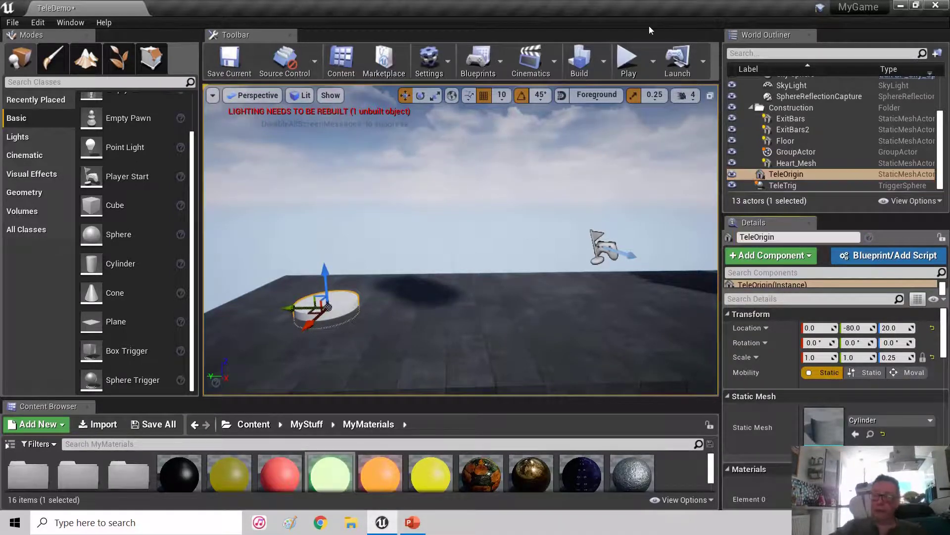
Duplicate TeleOrigin along the Y axis to about -1690, beyond the bars and heart, and rename the copy as TeleDest.
scroll(253, 233, down, 5)
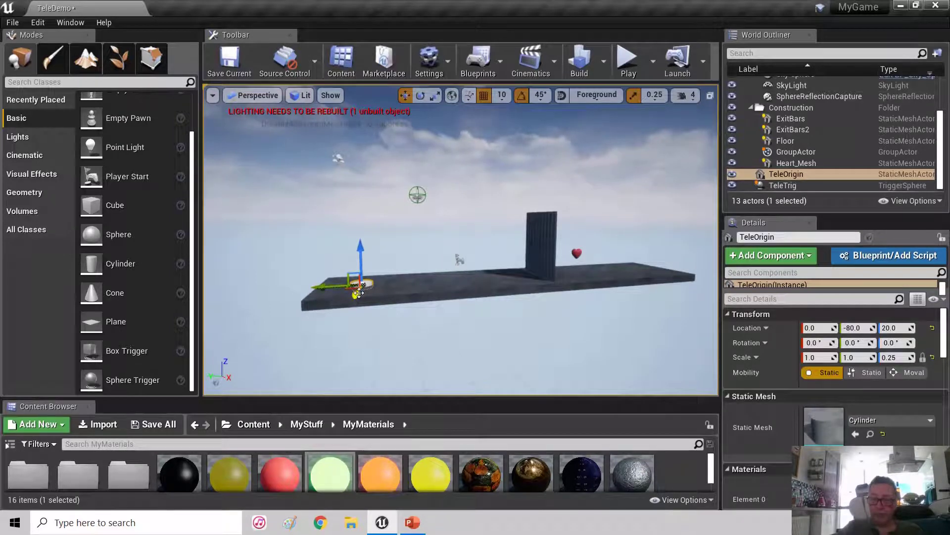
alt+drag(322, 286, 614, 250)
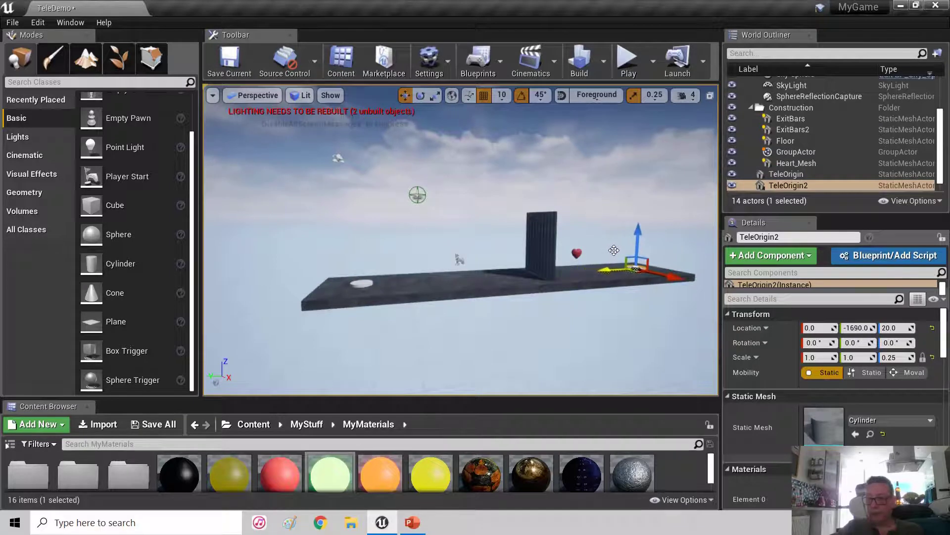
click(748, 186)
key(f)
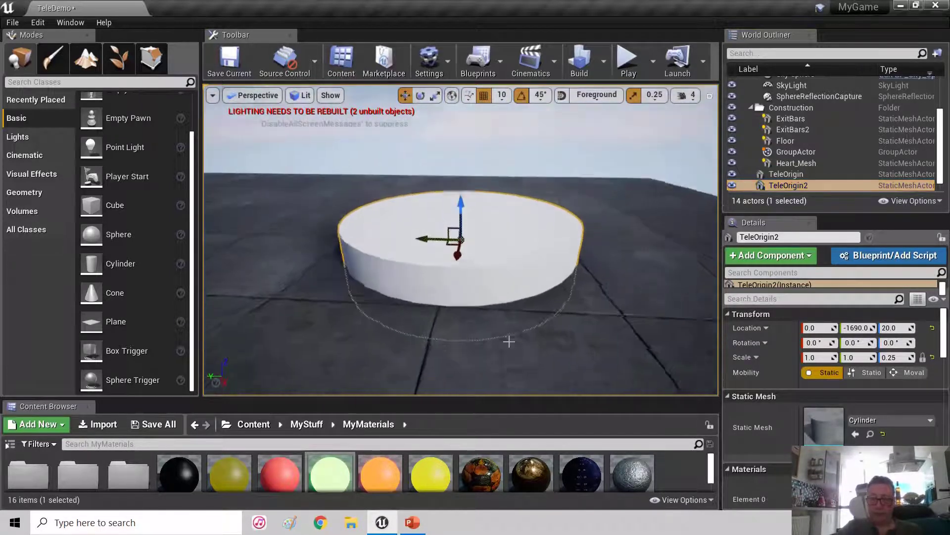
click(791, 236)
double_click(790, 236)
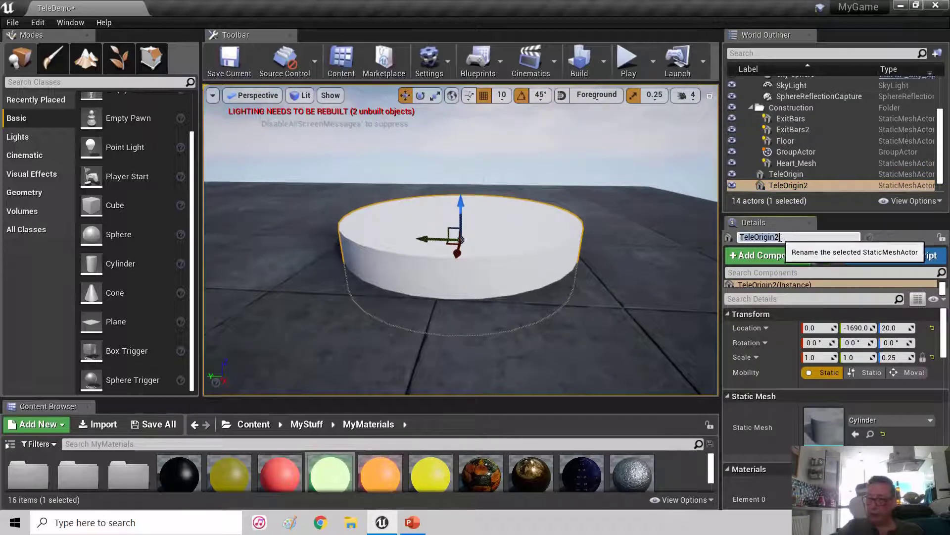
drag(755, 238, 829, 230)
text(Dest)
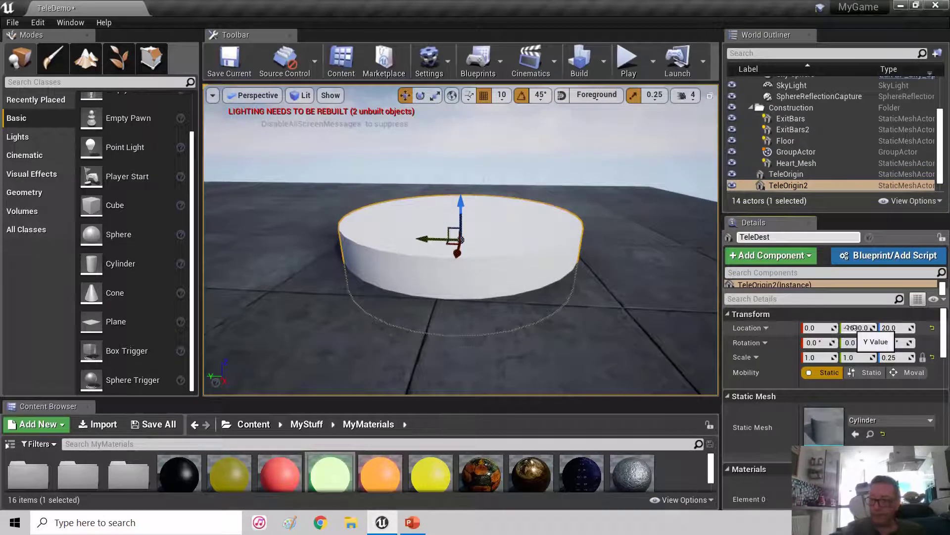
key(Return)
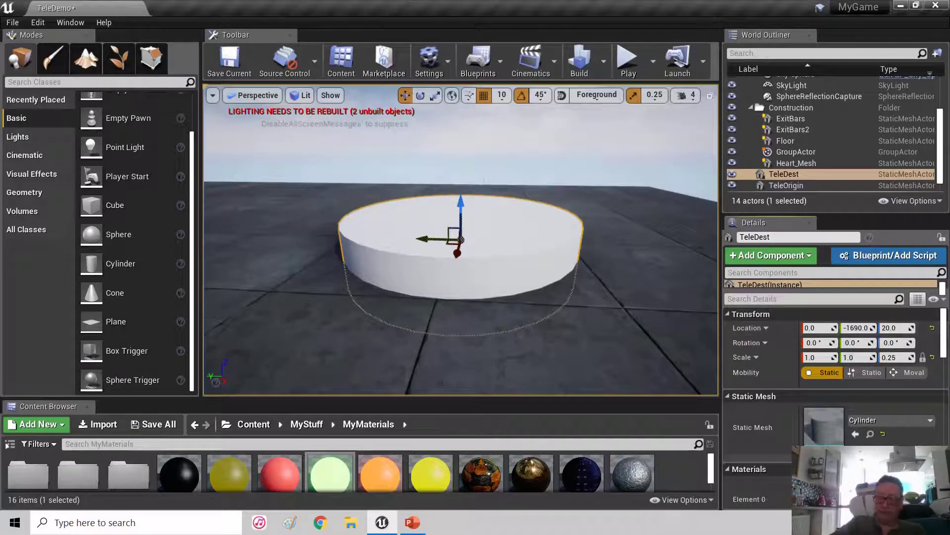
Enlarge the material browsing area and apply the MadGlowRed material to the TeleDest disc.
scroll(582, 258, down, 5)
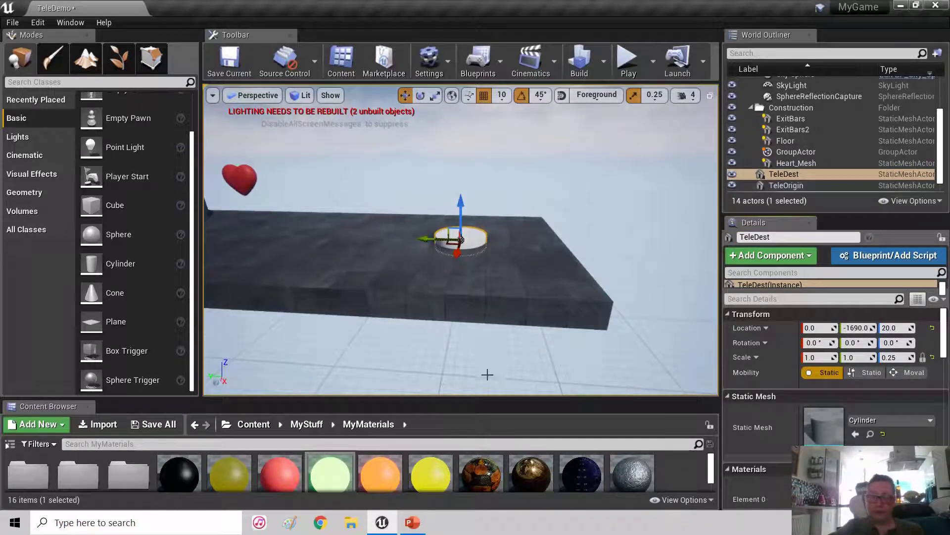
drag(435, 399, 414, 349)
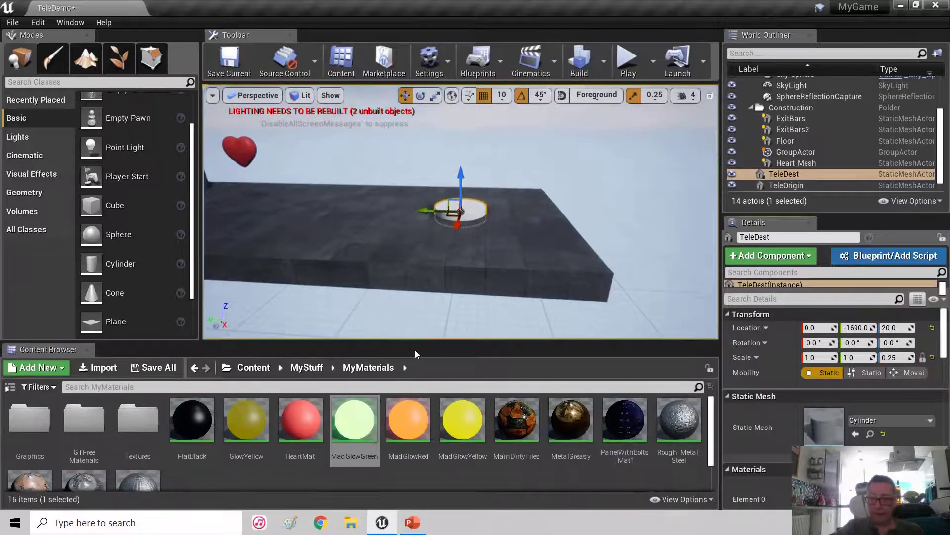
click(423, 471)
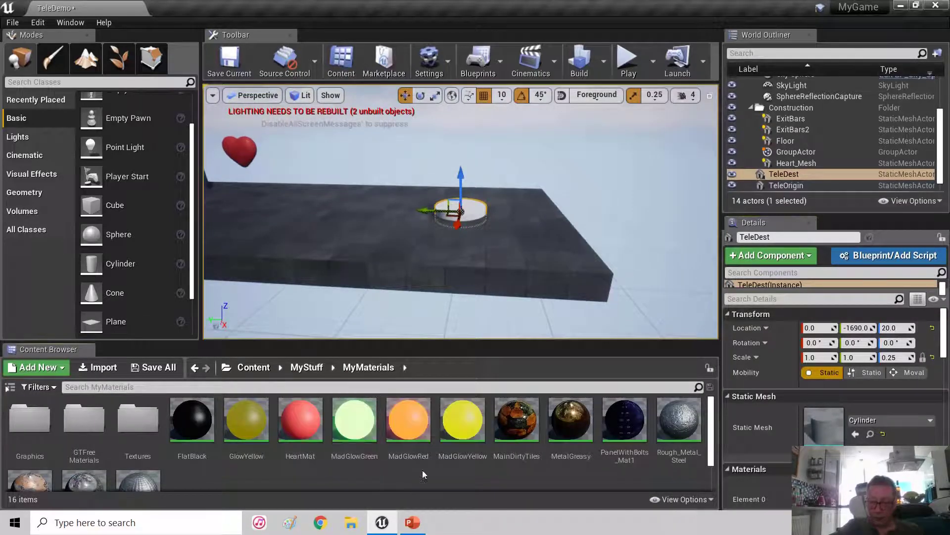
drag(409, 421, 470, 212)
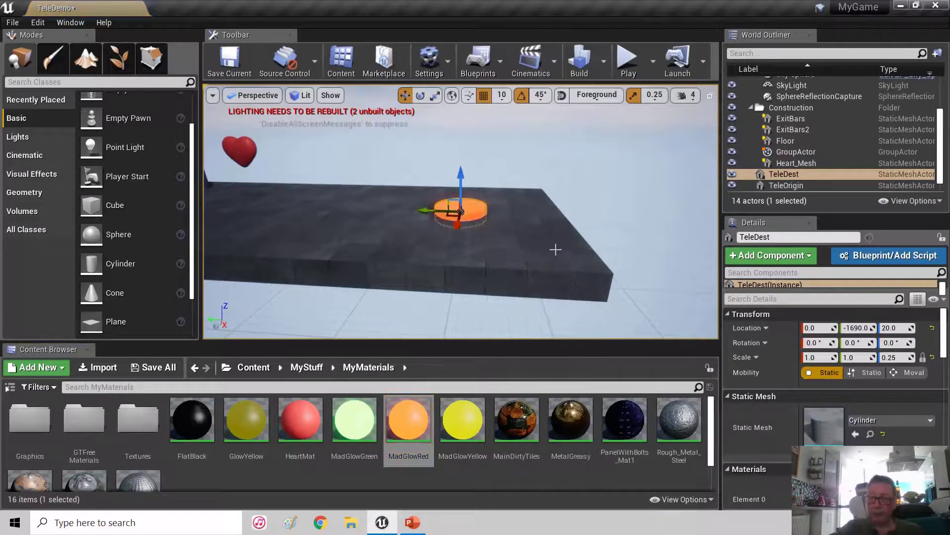
Apply the MadGlowGreen material to the TeleOrigin disc.
click(783, 186)
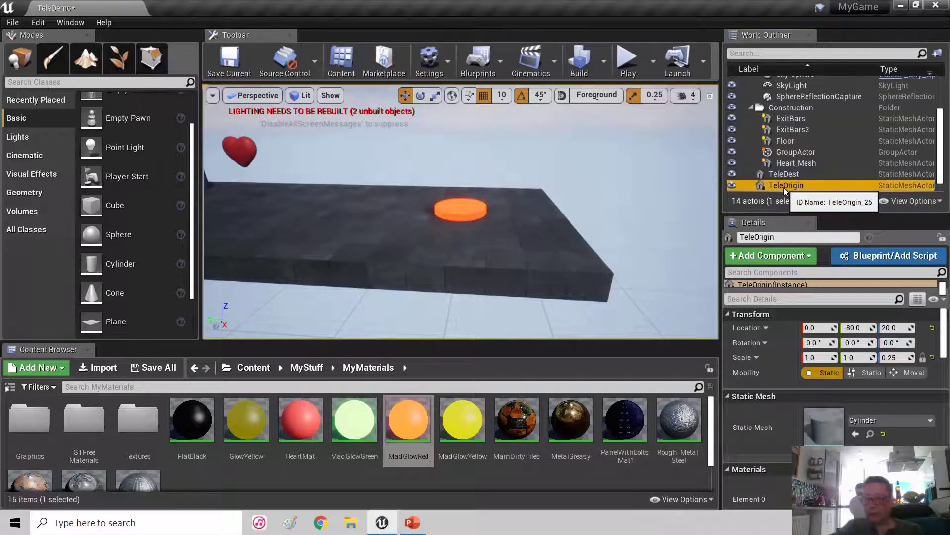
double_click(752, 186)
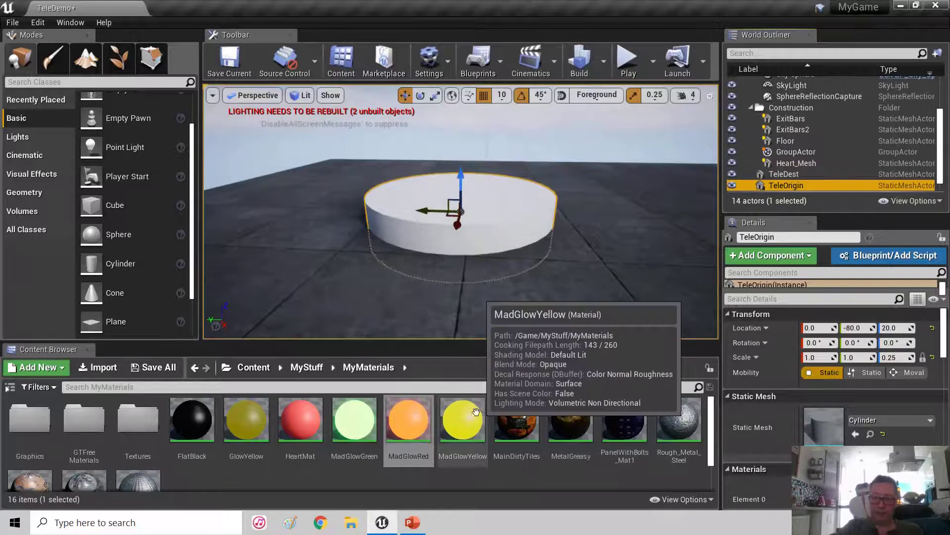
drag(342, 412, 530, 233)
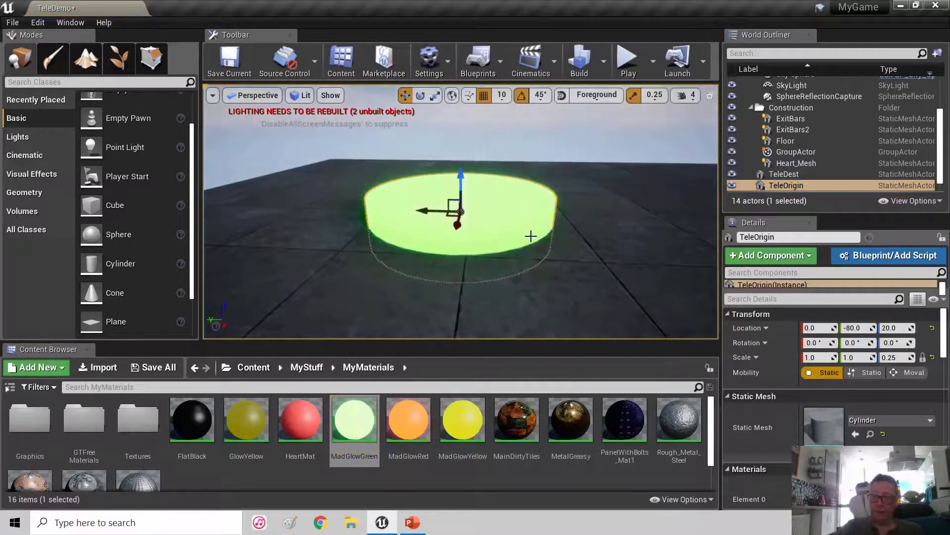
scroll(531, 236, down, 5)
right_drag(530, 236, 684, 216)
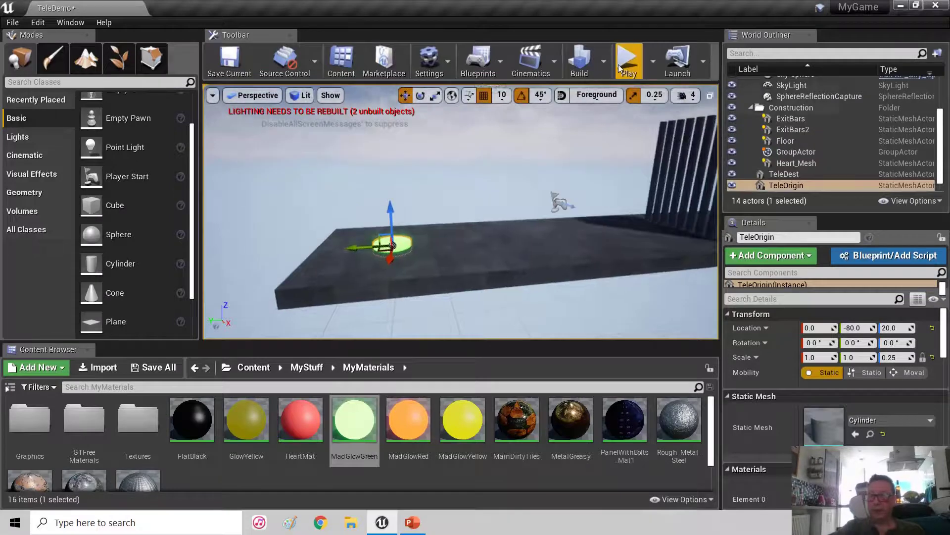
Play-test the level, running the character over the green origin pad and up to the bars, and end the session.
click(628, 62)
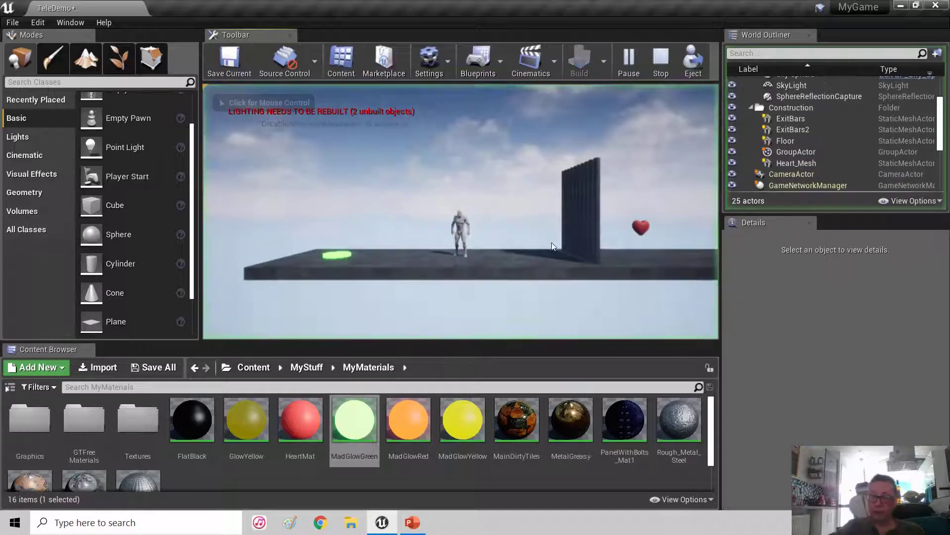
click(502, 175)
key(d)
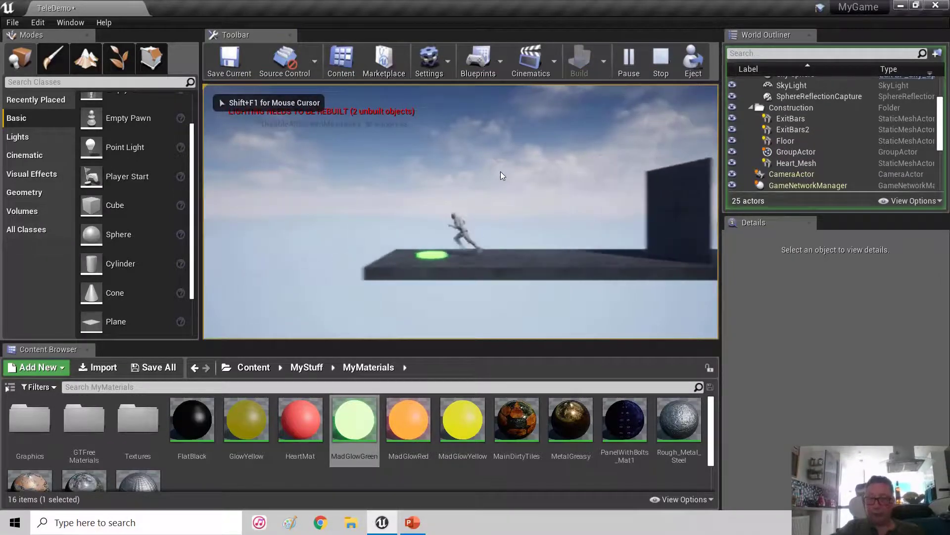
key(d)
key(a)
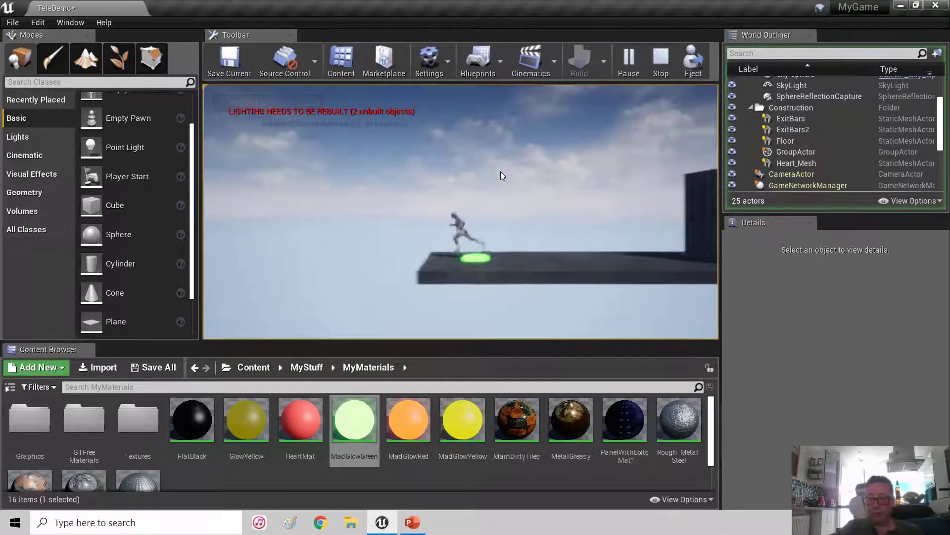
key(d)
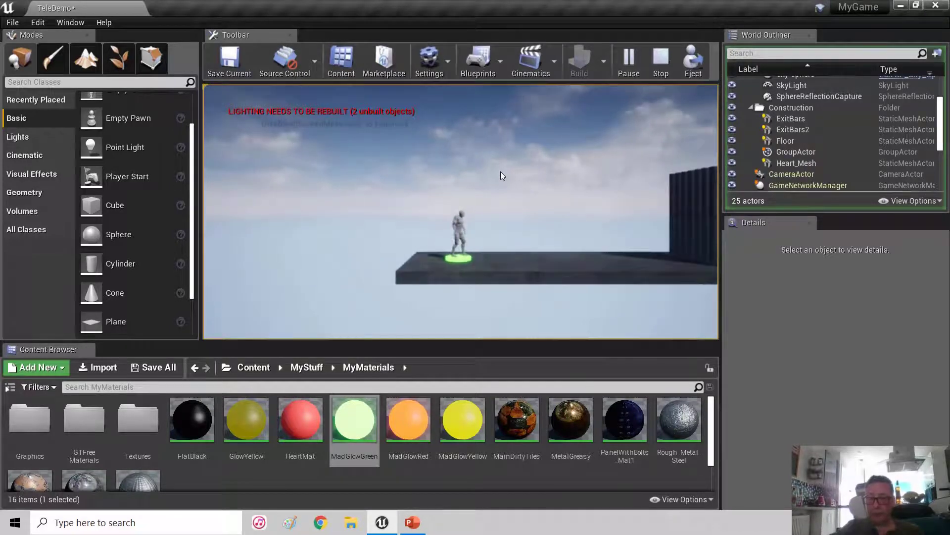
key(d)
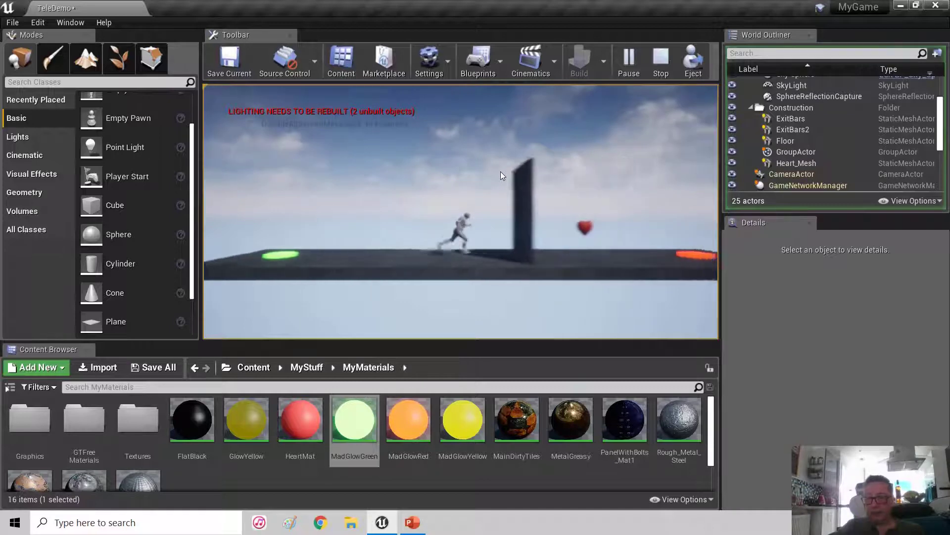
key(a)
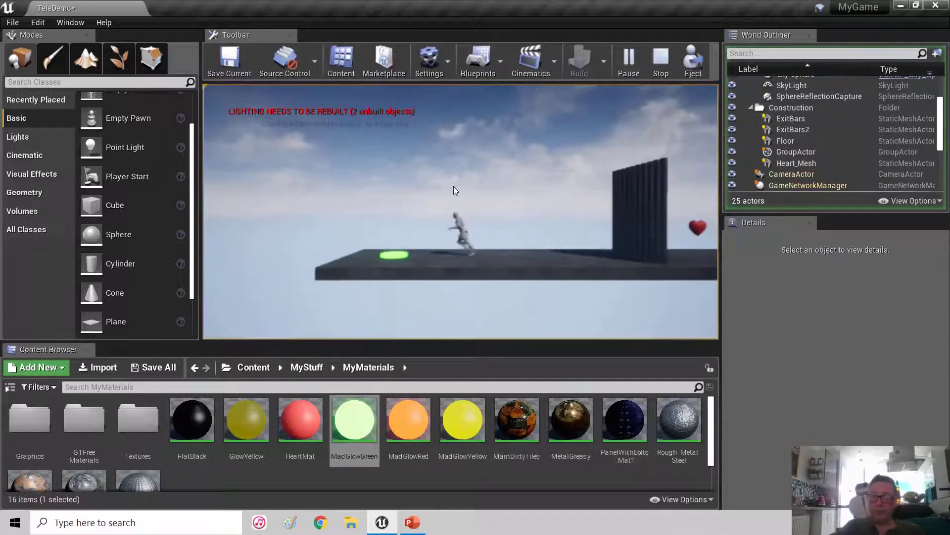
key(Escape)
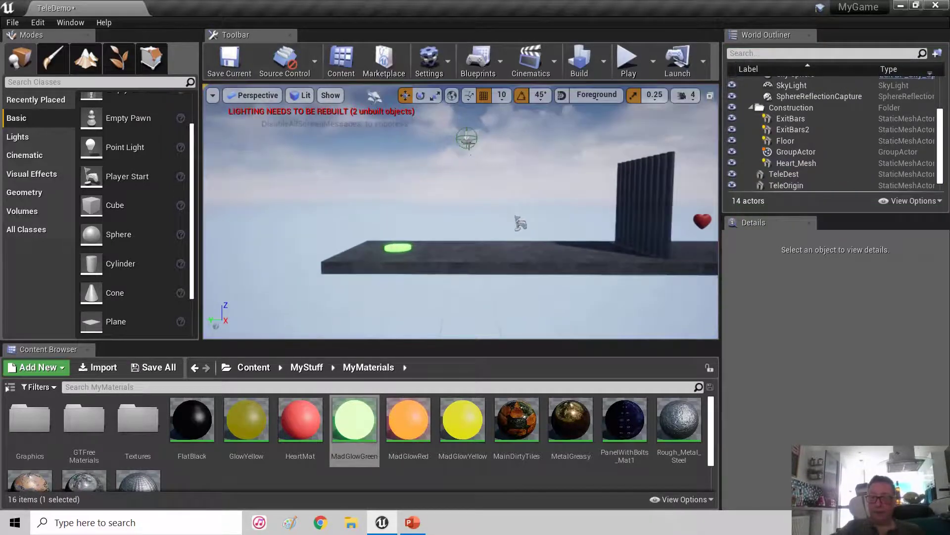
Place the TeleTrig trigger sphere on the green TeleOrigin pad, at about Y -80 and Z 60.
click(467, 139)
drag(439, 140, 361, 239)
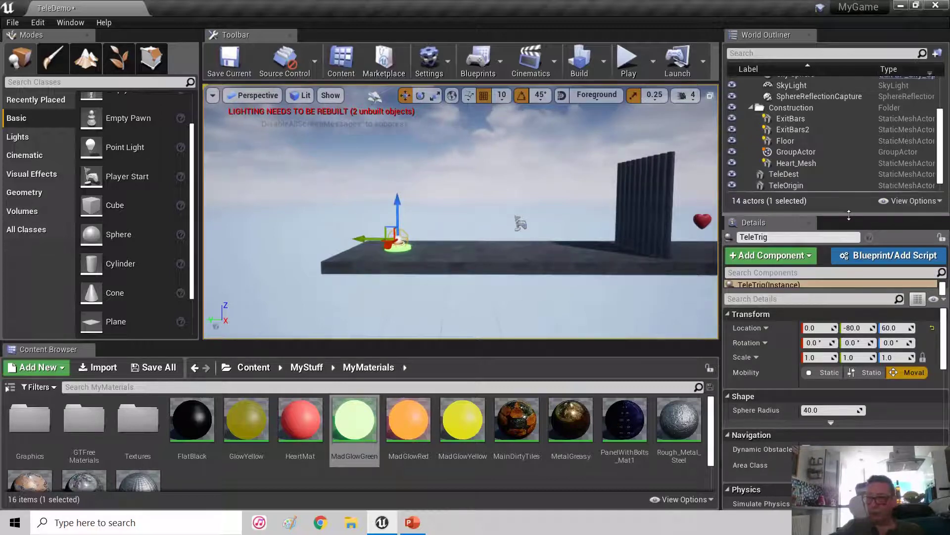
drag(866, 216, 831, 256)
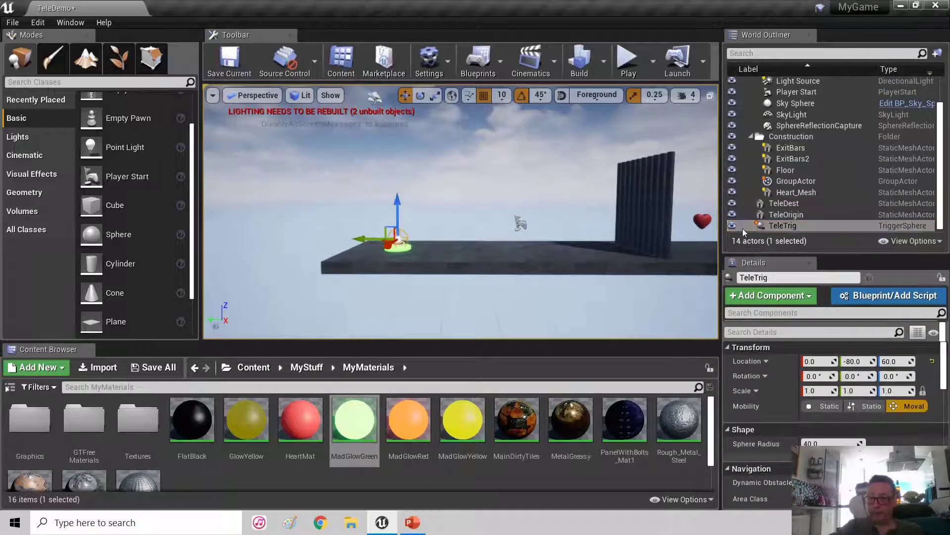
click(741, 225)
key(f)
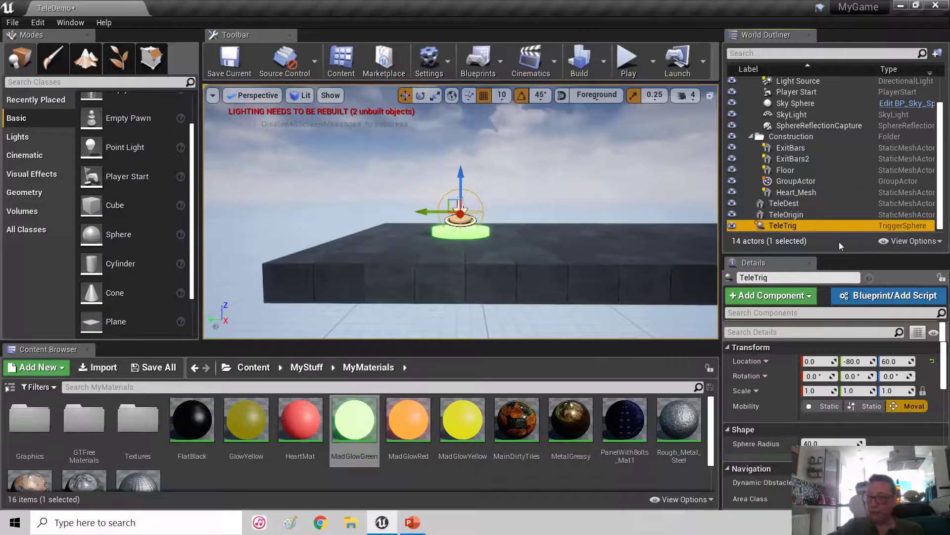
drag(830, 256, 826, 280)
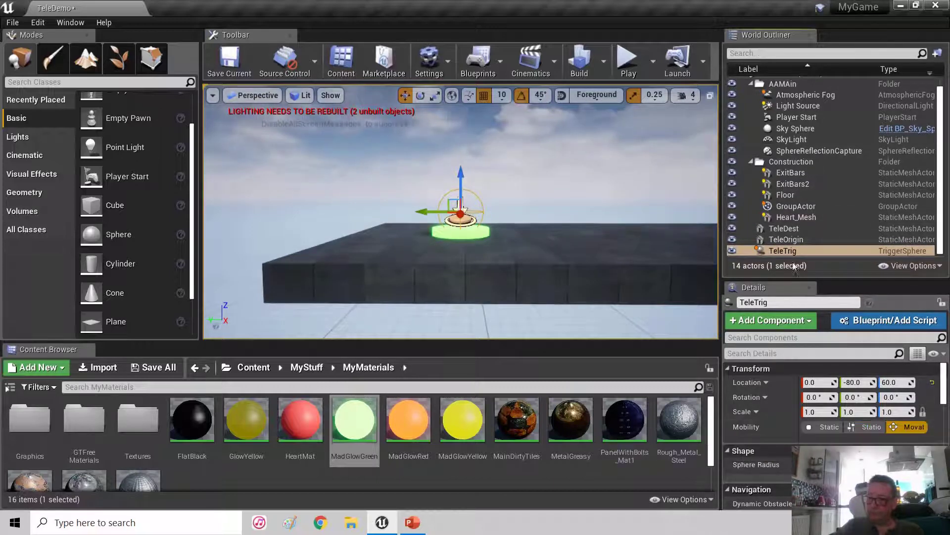
Make TeleOrigin's mobility Stationary and parent TeleTrig to it.
click(785, 240)
click(909, 427)
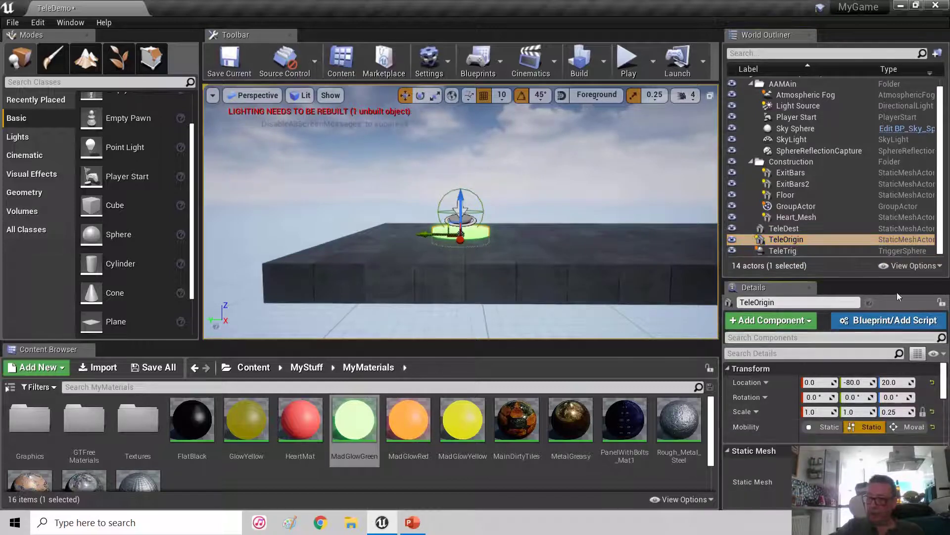
click(817, 250)
drag(825, 245, 798, 238)
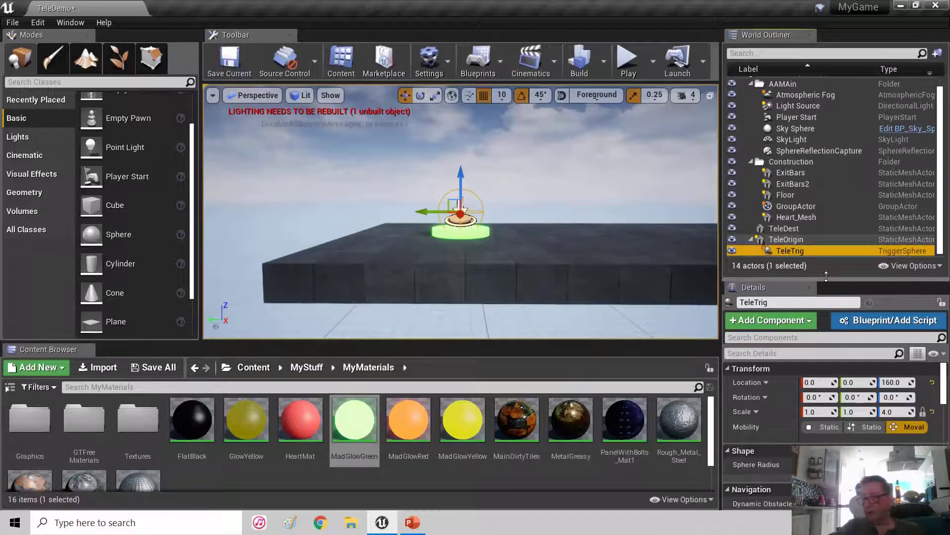
drag(828, 280, 836, 354)
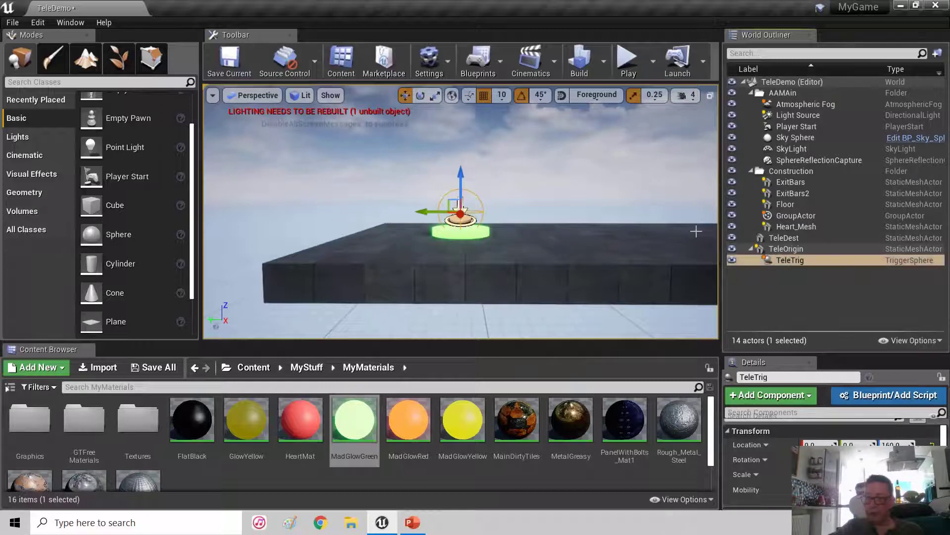
Shift TeleOrigin along the Y axis to about -400, near the player start, together with its attached TeleTrig.
click(786, 249)
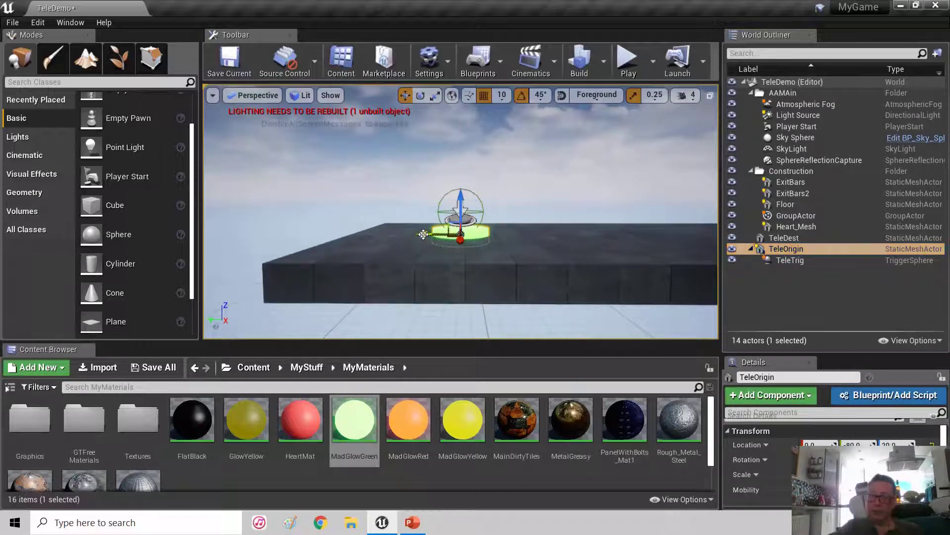
mouse_move(422, 213)
mouse_down()
mouse_move(588, 218)
mouse_move(387, 203)
mouse_move(489, 206)
mouse_move(402, 204)
mouse_move(411, 203)
mouse_up()
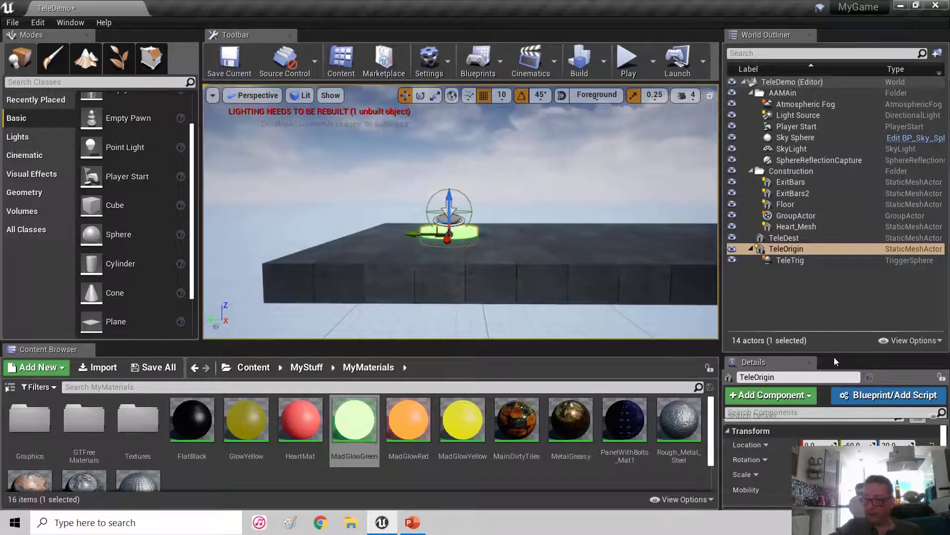
drag(833, 353, 783, 263)
click(783, 261)
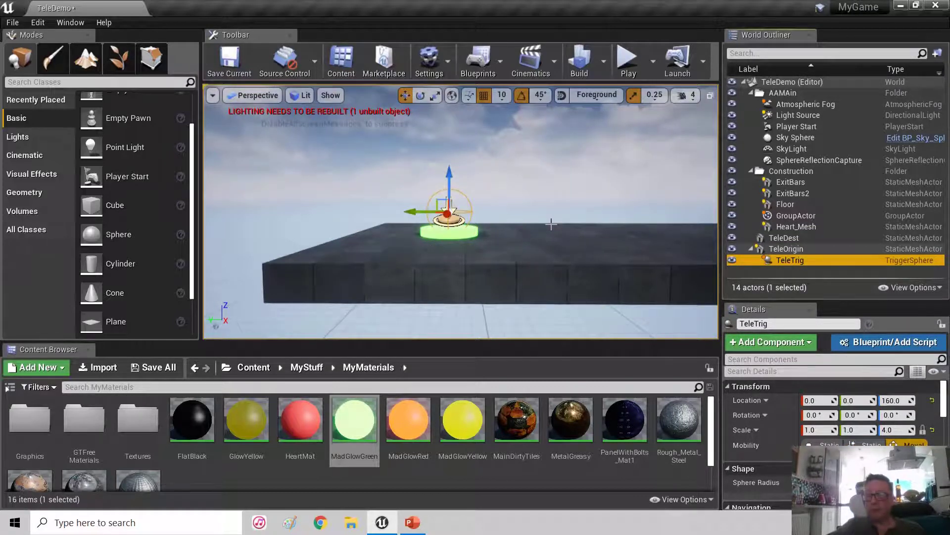
mouse_move(413, 212)
mouse_down()
mouse_move(576, 201)
mouse_move(414, 212)
mouse_up()
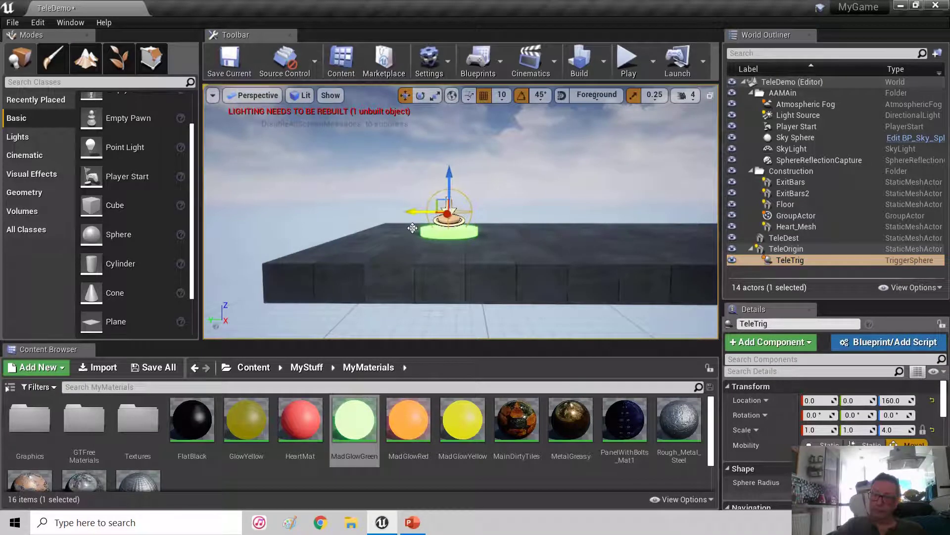
click(789, 249)
drag(415, 243, 602, 243)
Play-test the level twice with the green pad near the player start and end each session.
click(631, 60)
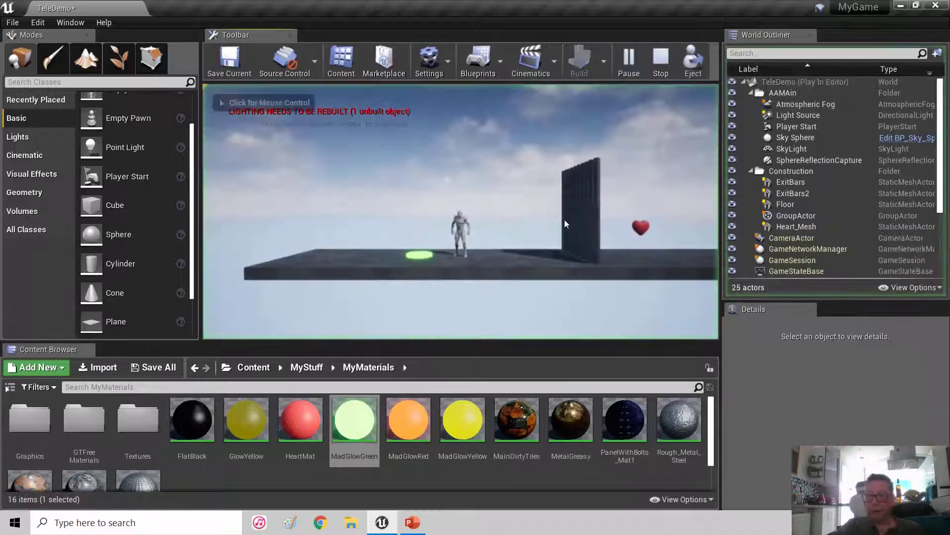
click(527, 251)
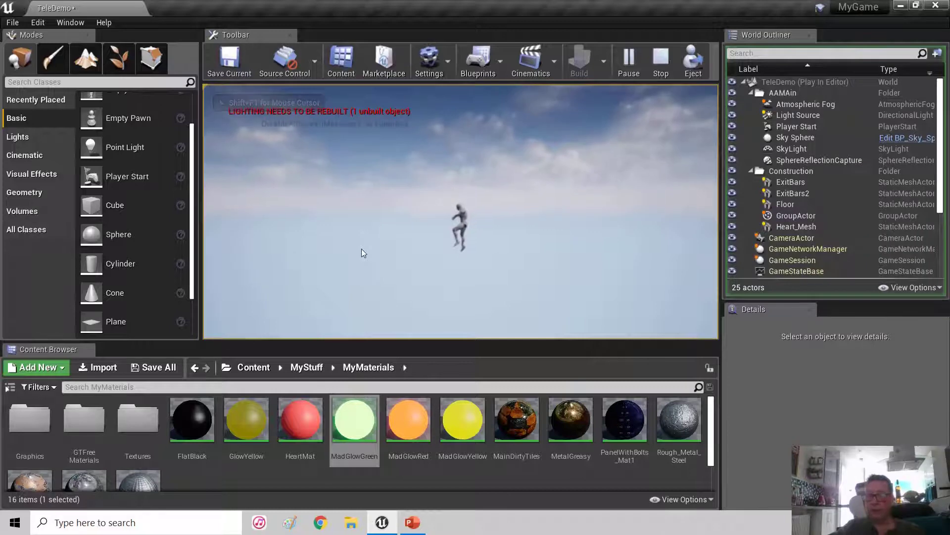
key(Escape)
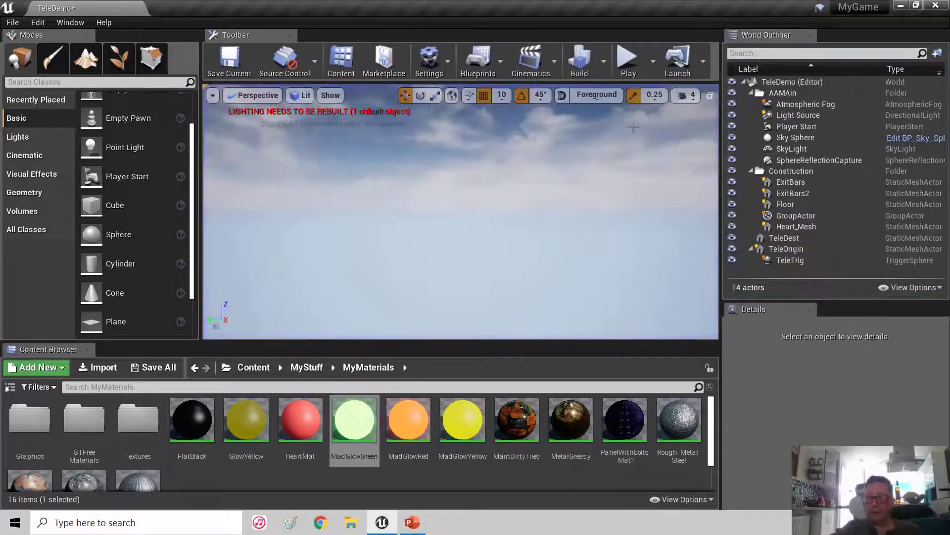
click(627, 64)
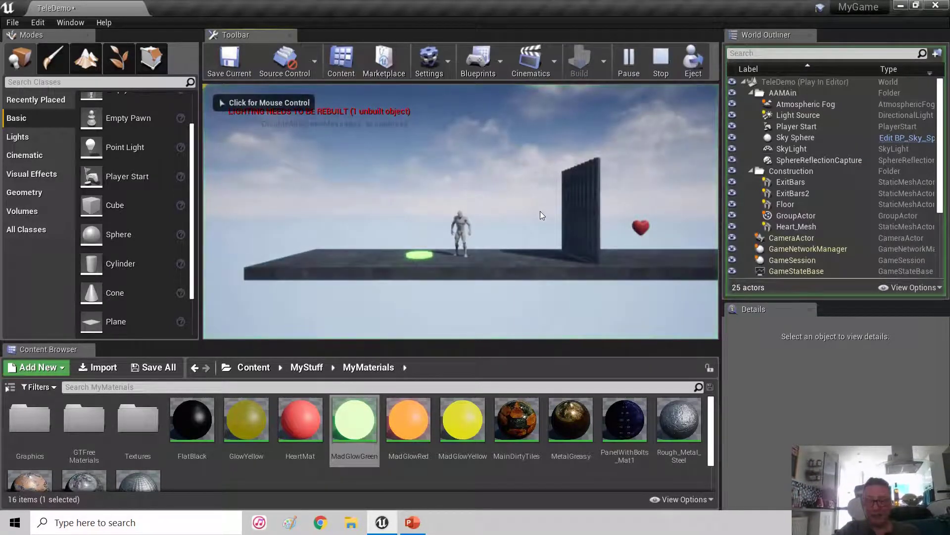
key(Escape)
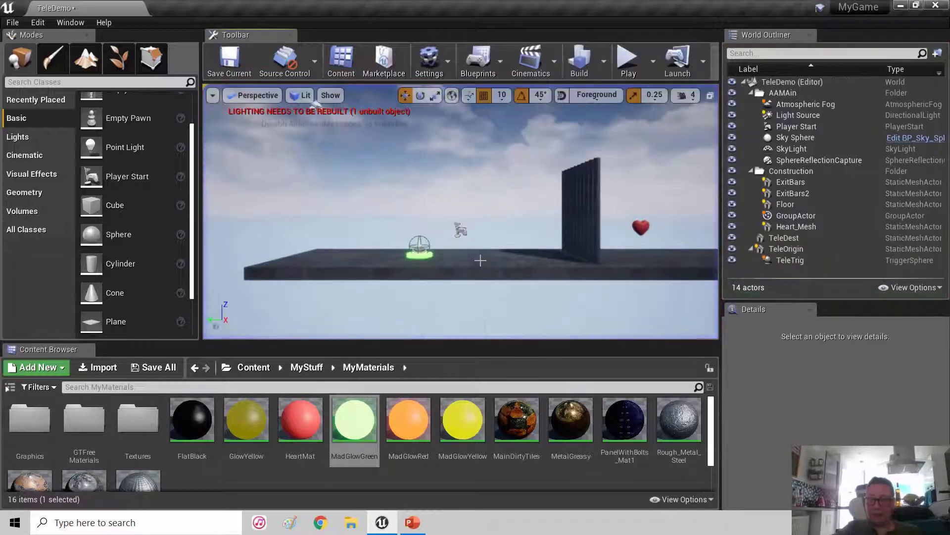
Move TeleOrigin with its attached trigger along the Y axis to about -40, near the end of the floor.
right_drag(436, 250, 354, 248)
click(389, 251)
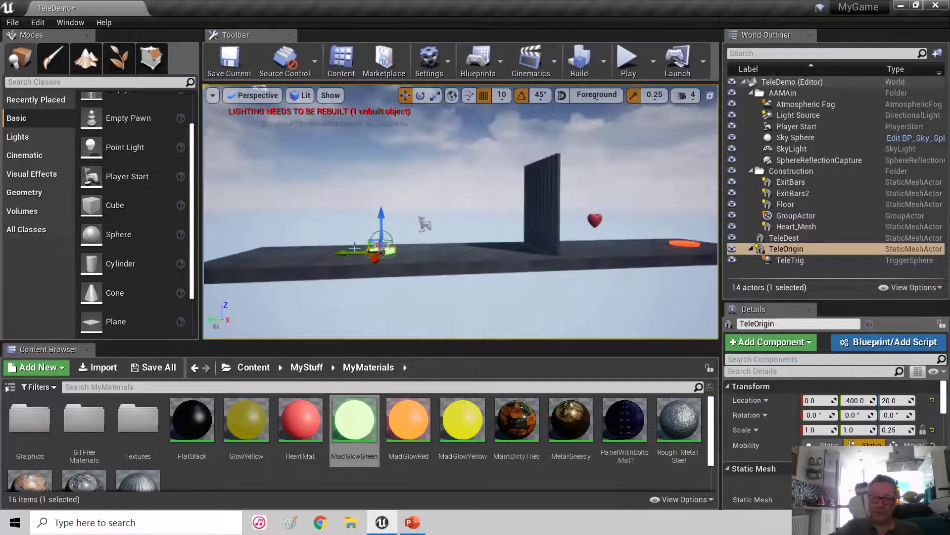
drag(346, 253, 241, 254)
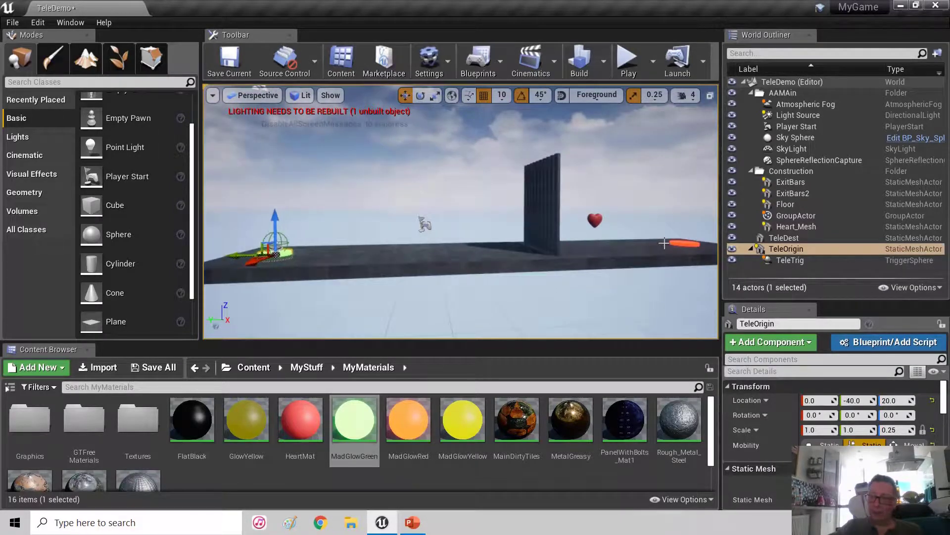
Select the TeleDest pad and frame it in the view together with its end of the floor.
click(679, 245)
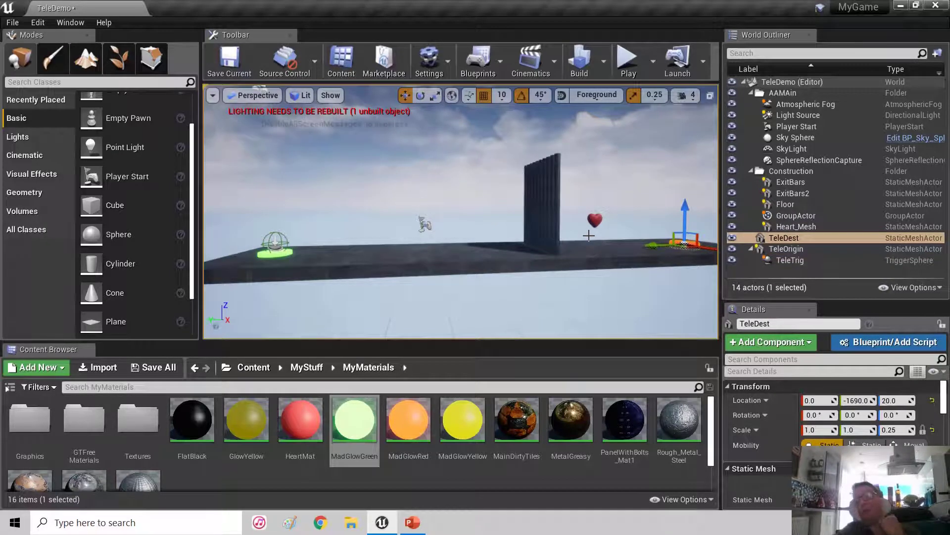
click(788, 240)
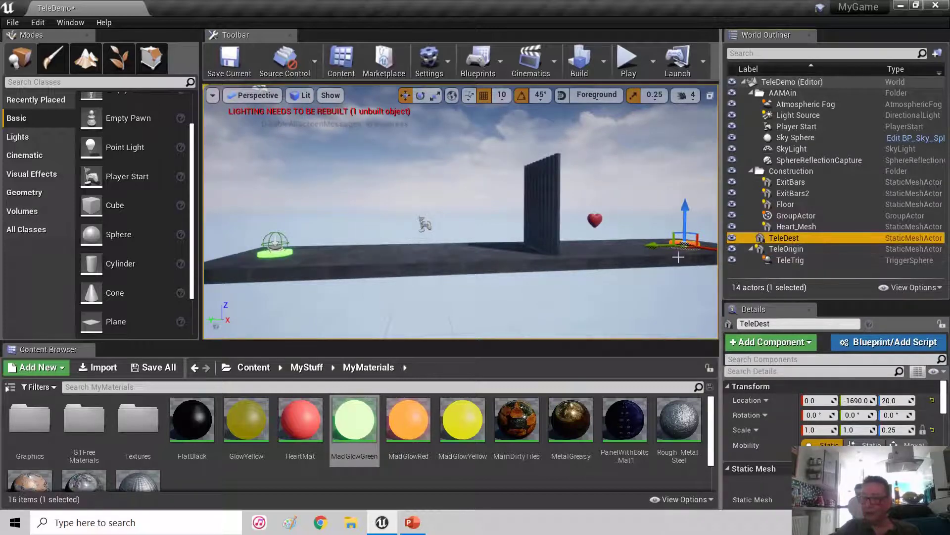
double_click(741, 235)
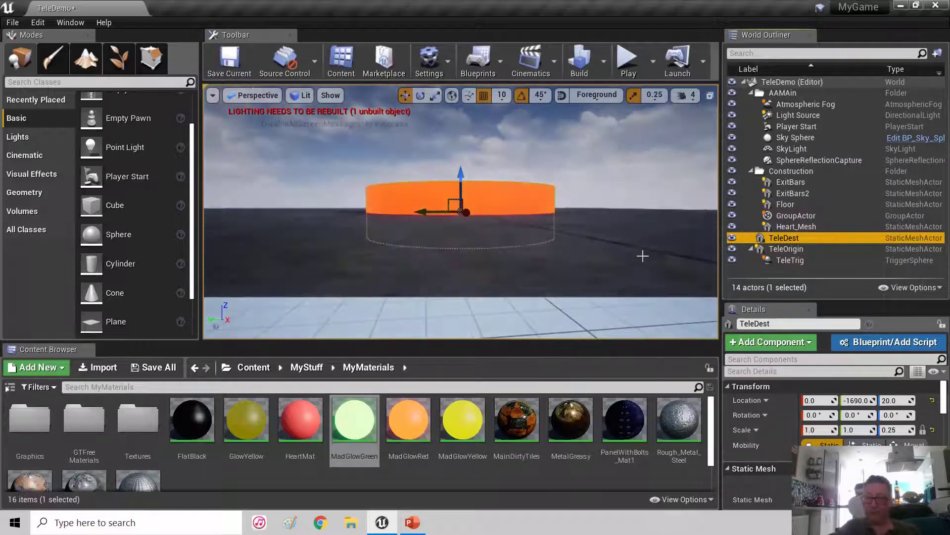
alt+drag(581, 239, 570, 292)
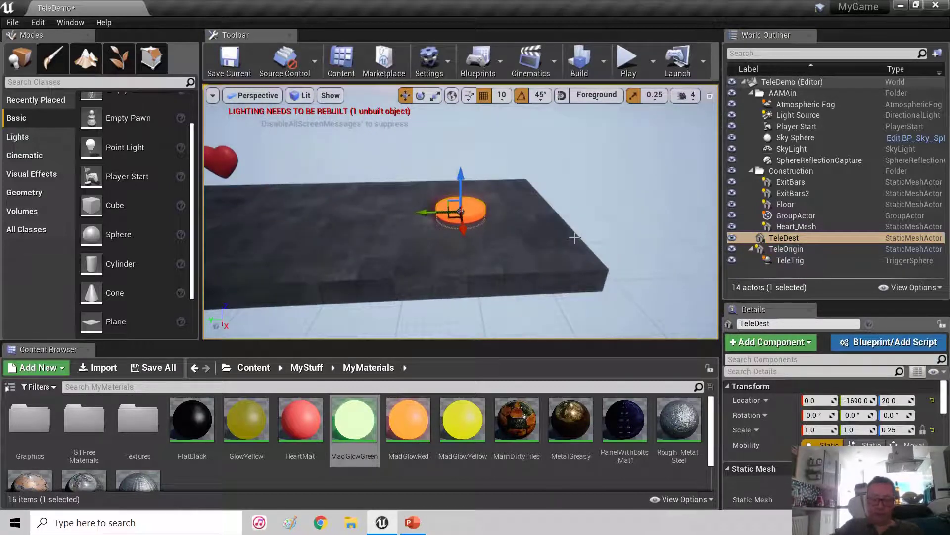
Open the level blueprint and arrange its window so the Teleport node sits beside TeleDest's location values.
click(472, 63)
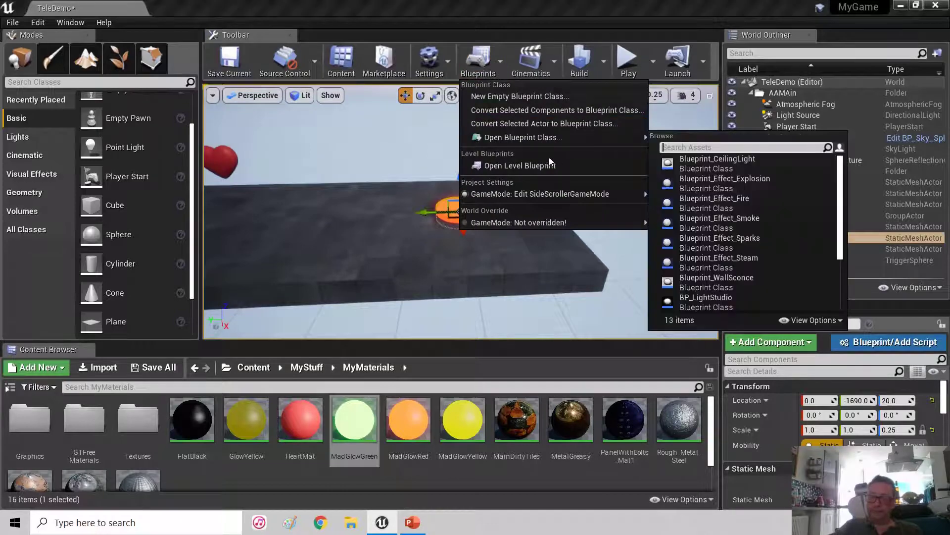
click(544, 163)
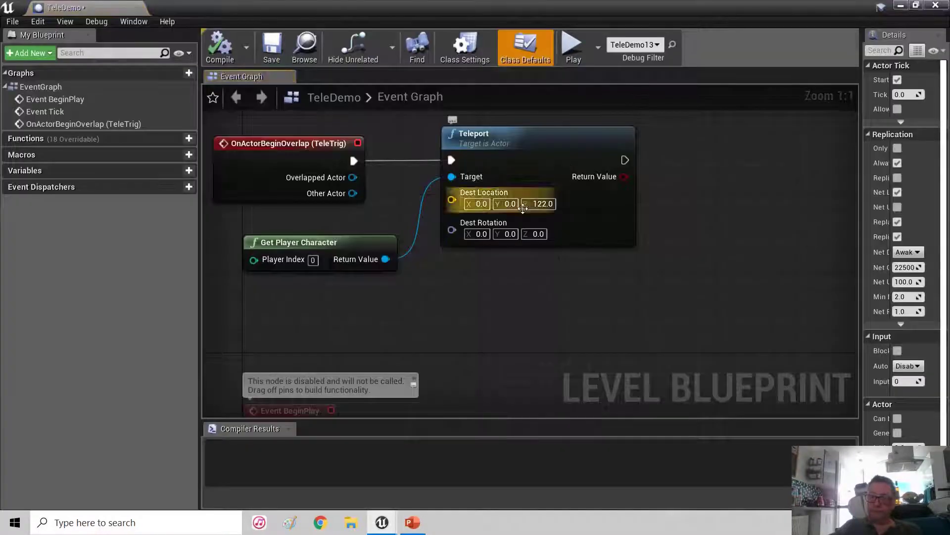
click(917, 6)
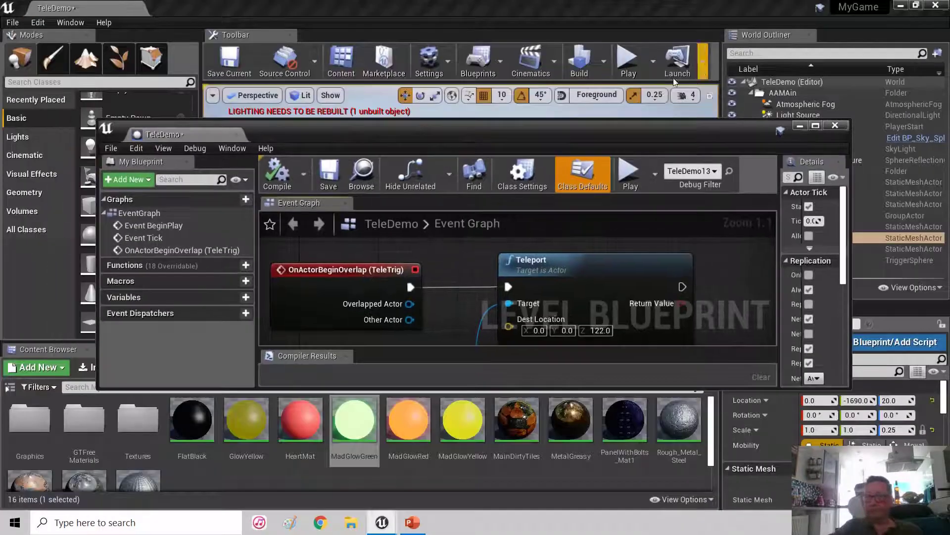
drag(676, 128, 377, 82)
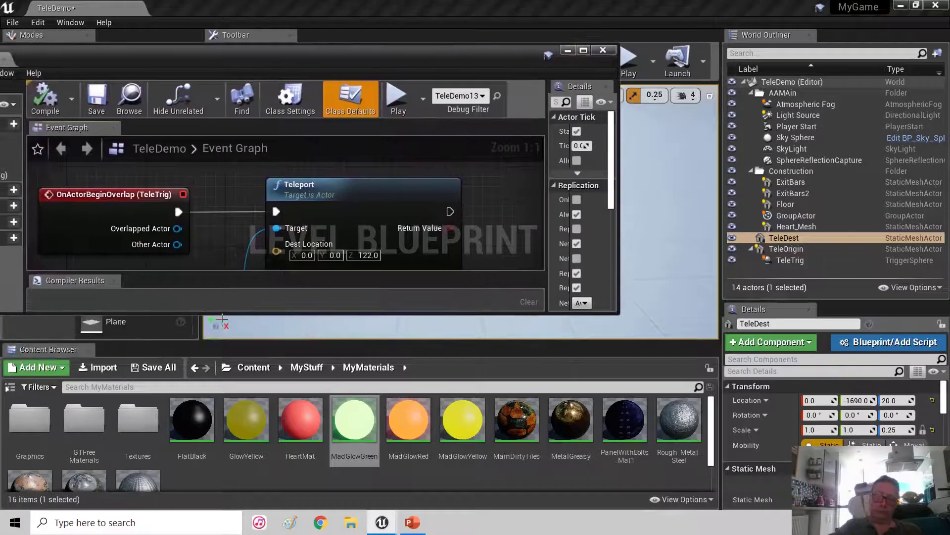
drag(223, 313, 223, 480)
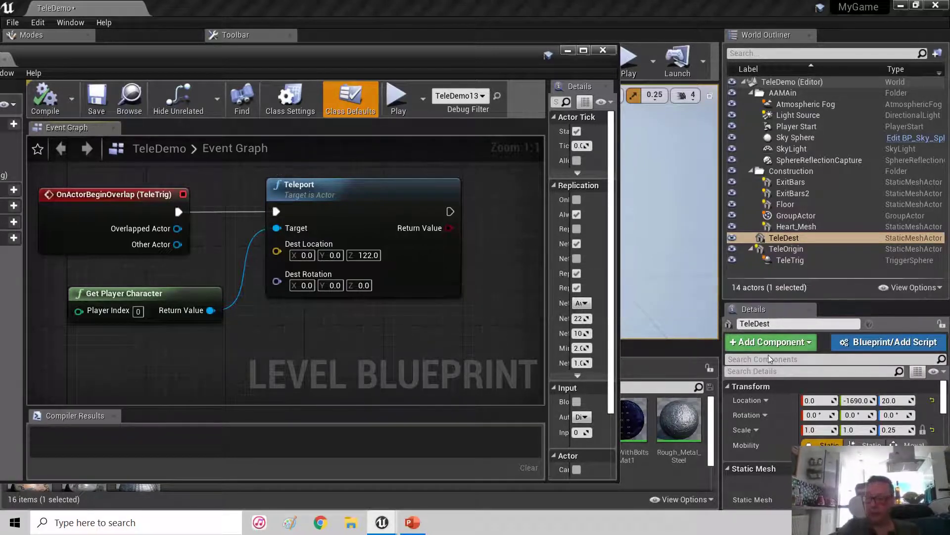
click(786, 239)
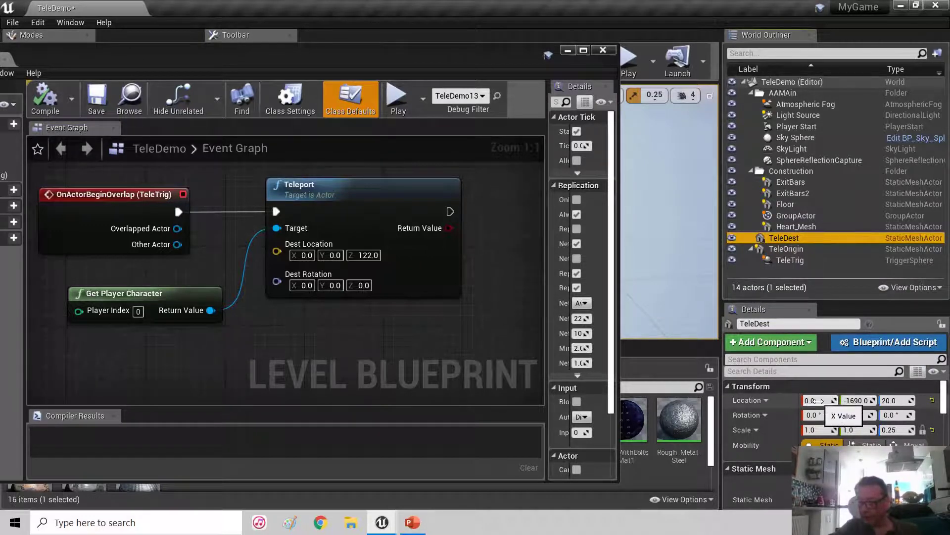
Copy TeleDest's Y location of -1690 into the Y value of the Teleport node's Dest Location.
click(870, 400)
key(ctrl+c)
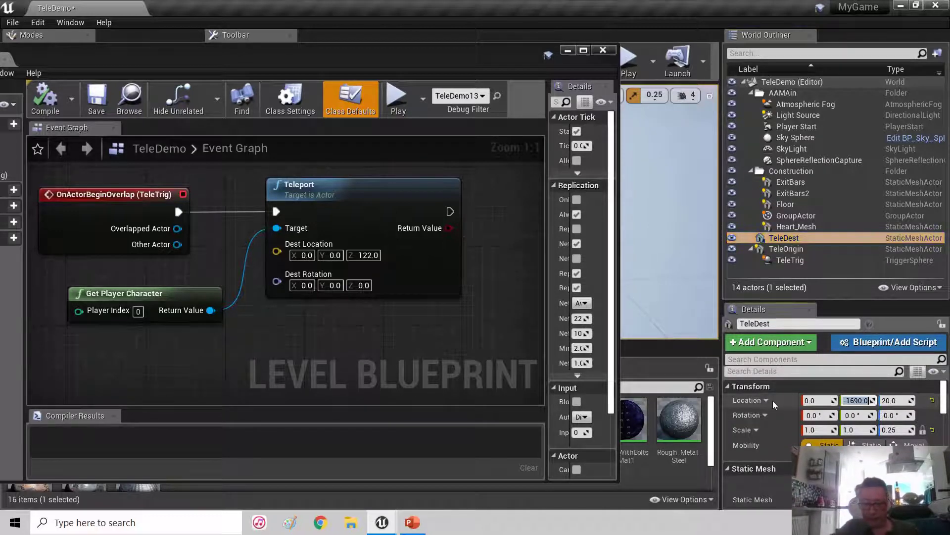
click(330, 255)
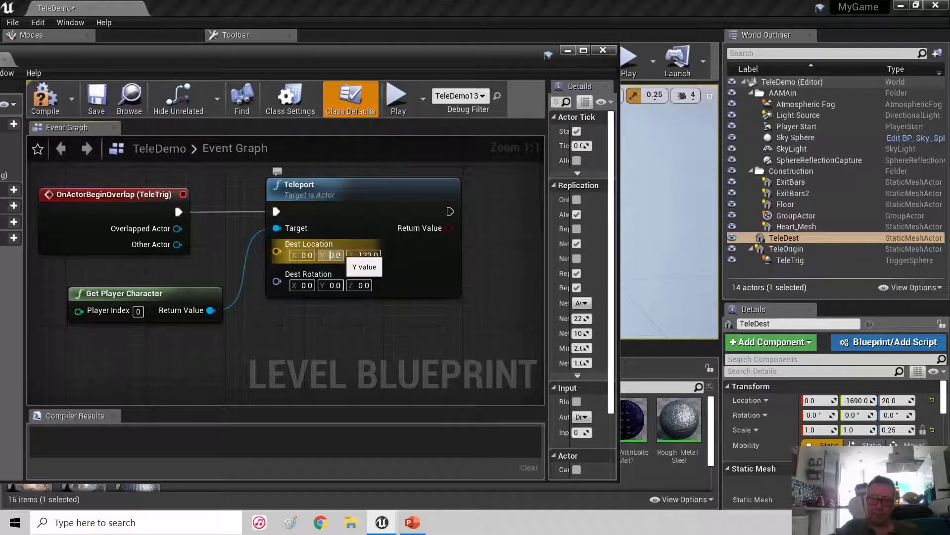
key(ctrl+v)
key(Return)
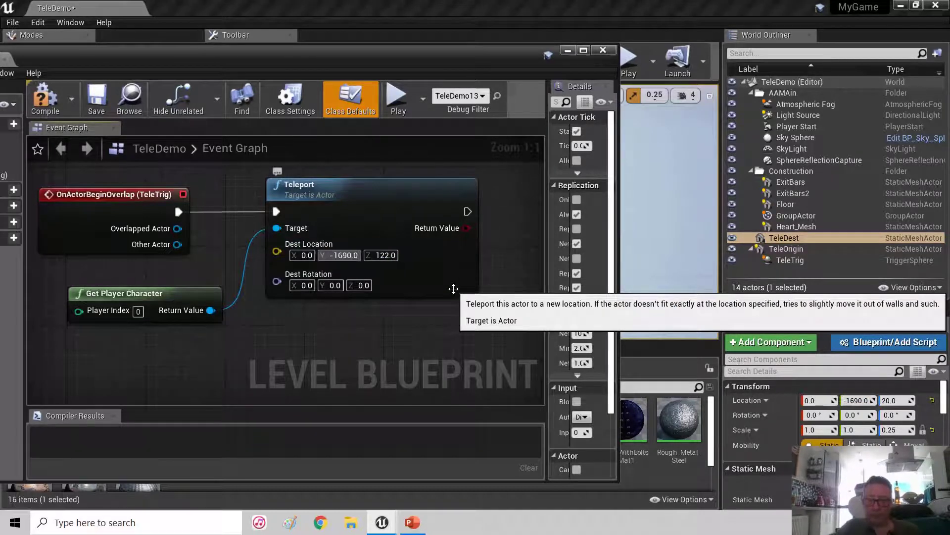
Set the Teleport node's Dest Location Z to 140, compile the level blueprint and minimize its window.
click(380, 255)
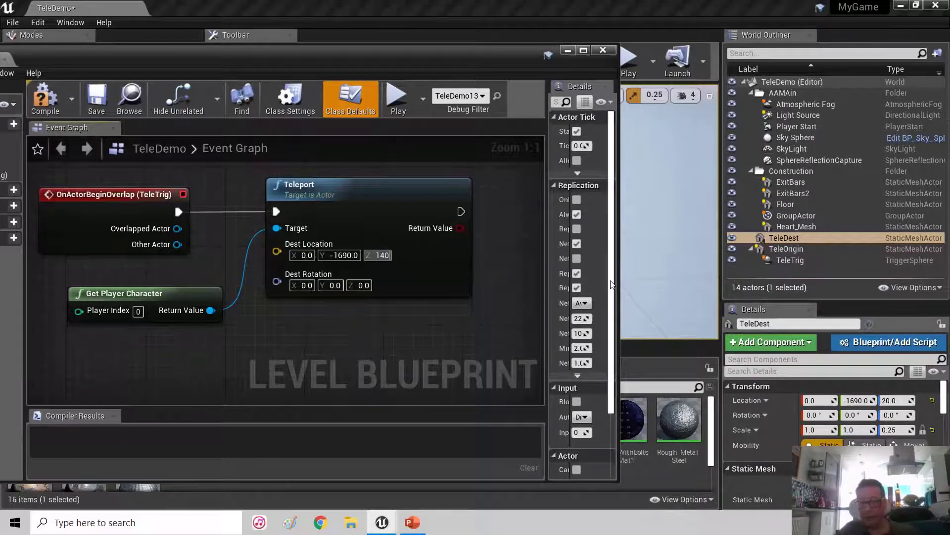
text(140)
key(Return)
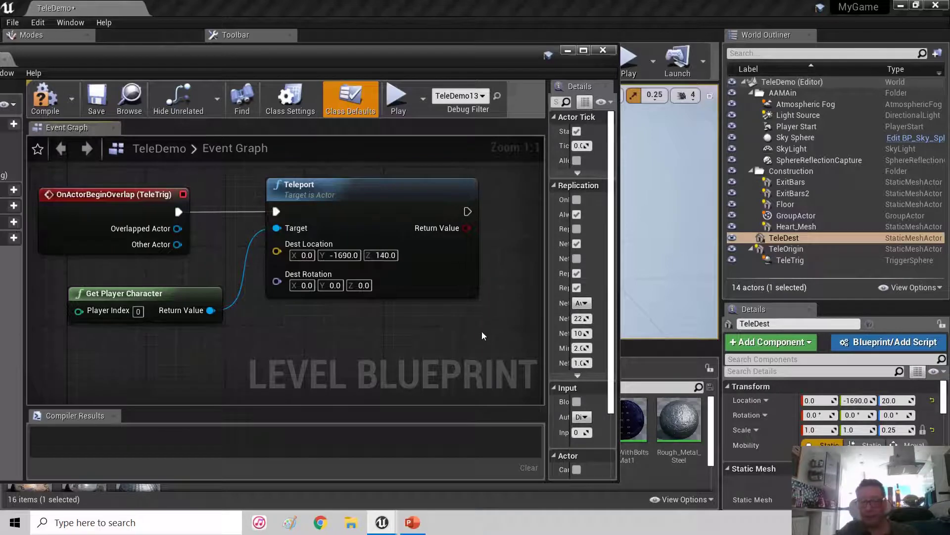
click(49, 97)
click(567, 50)
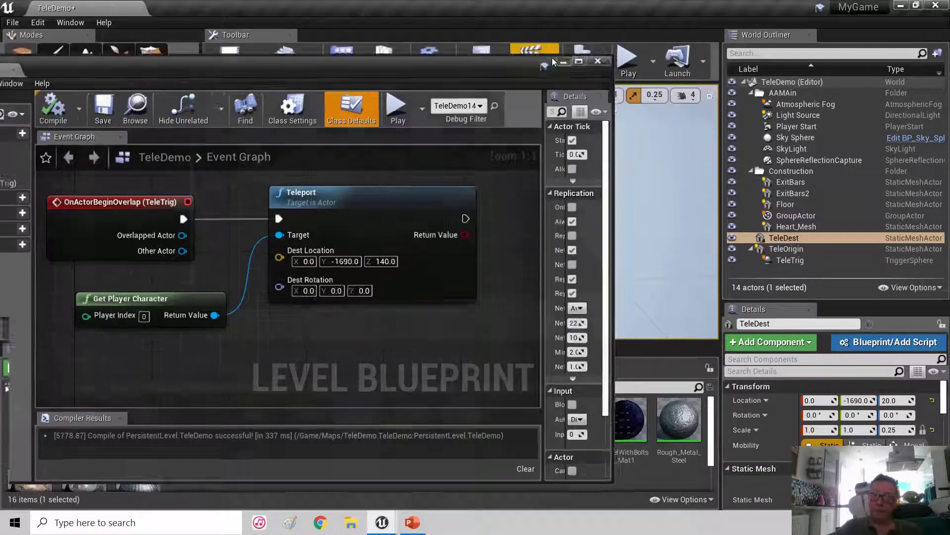
Play-test the level in full screen by running the character onto the green pad, and end the session.
click(628, 62)
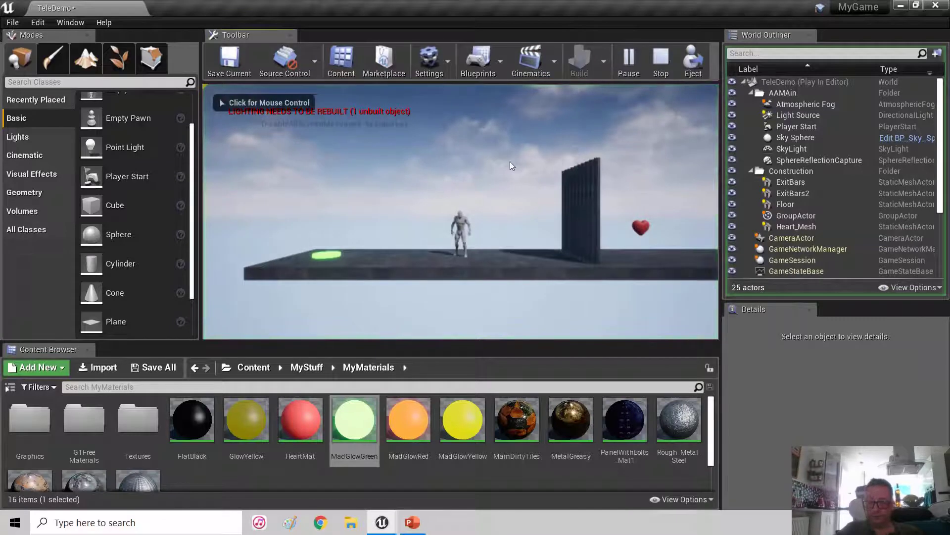
key(F11)
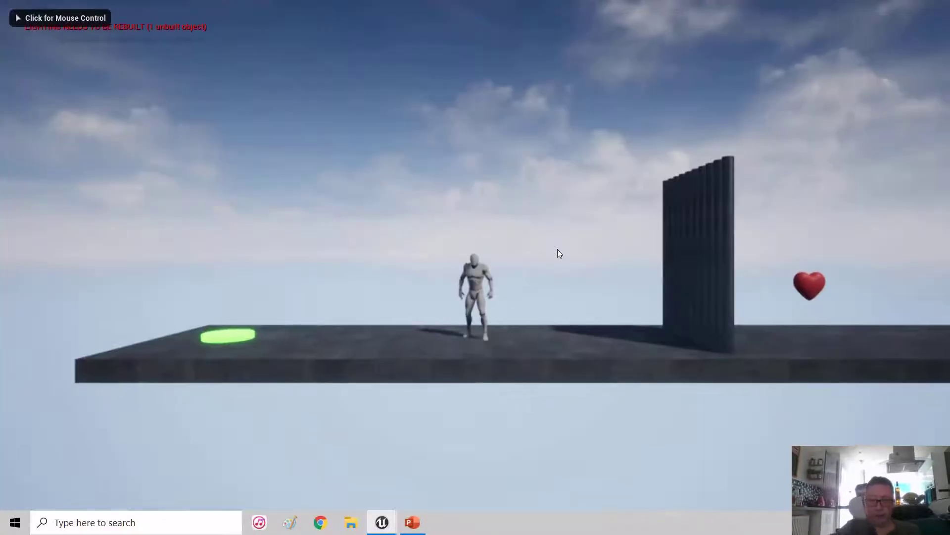
click(557, 248)
key(a)
key(a)
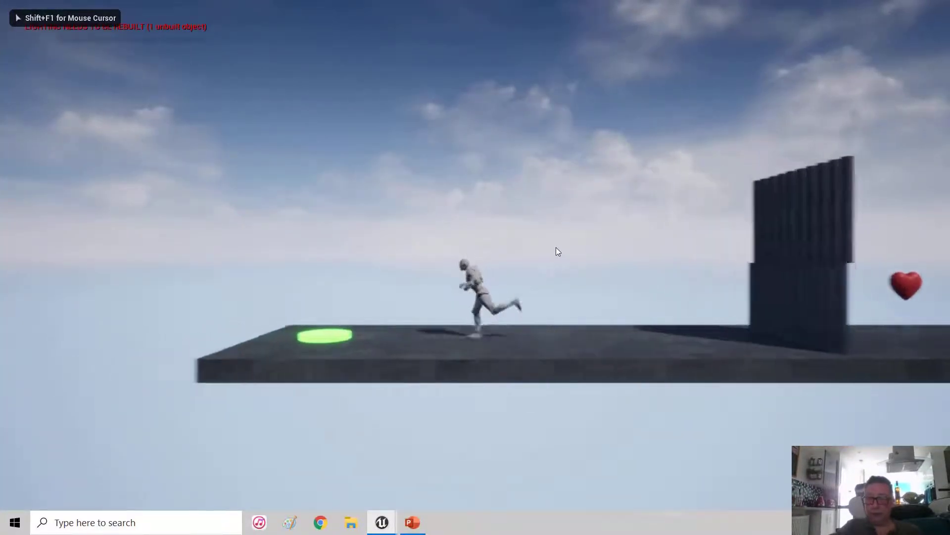
key(a)
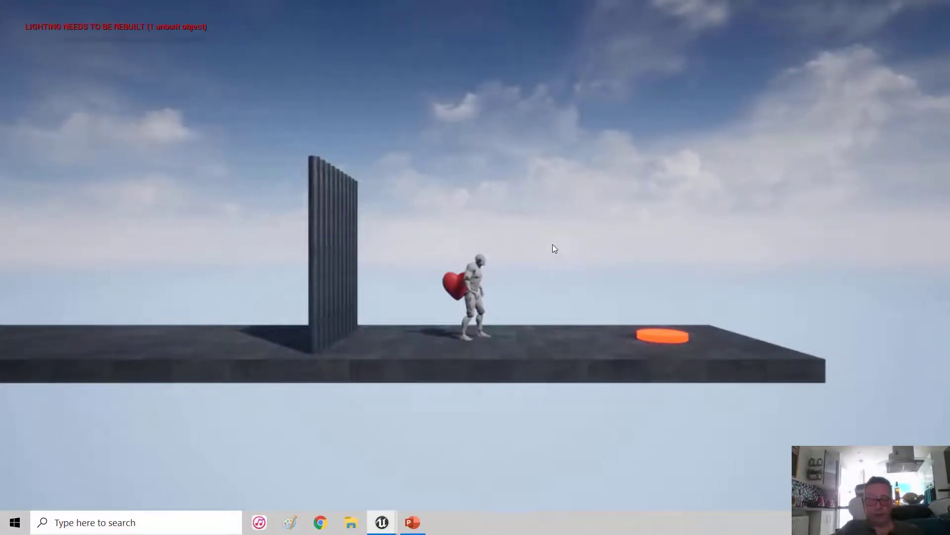
key(Escape)
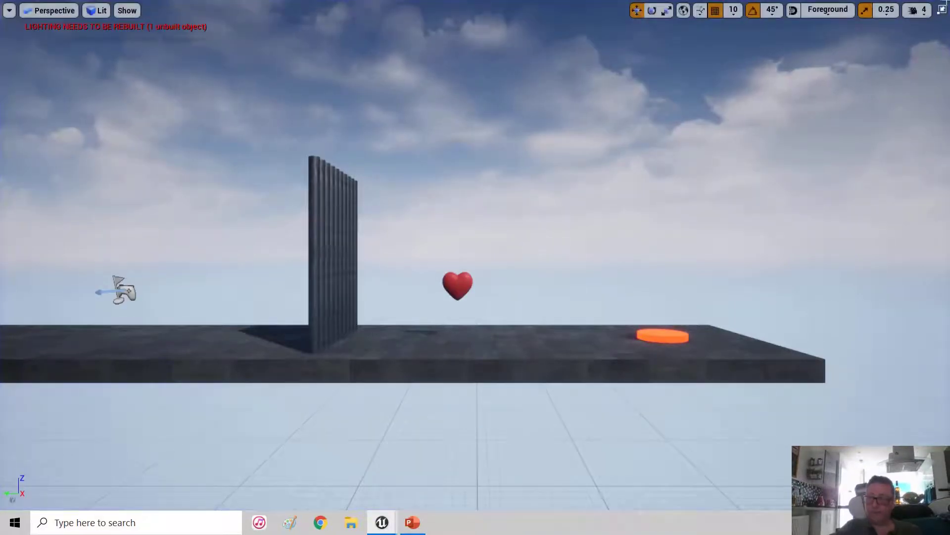
Play-test the teleport from the green pad again, check the running level blueprint, stop the simulation and close the blueprint.
key(alt+p)
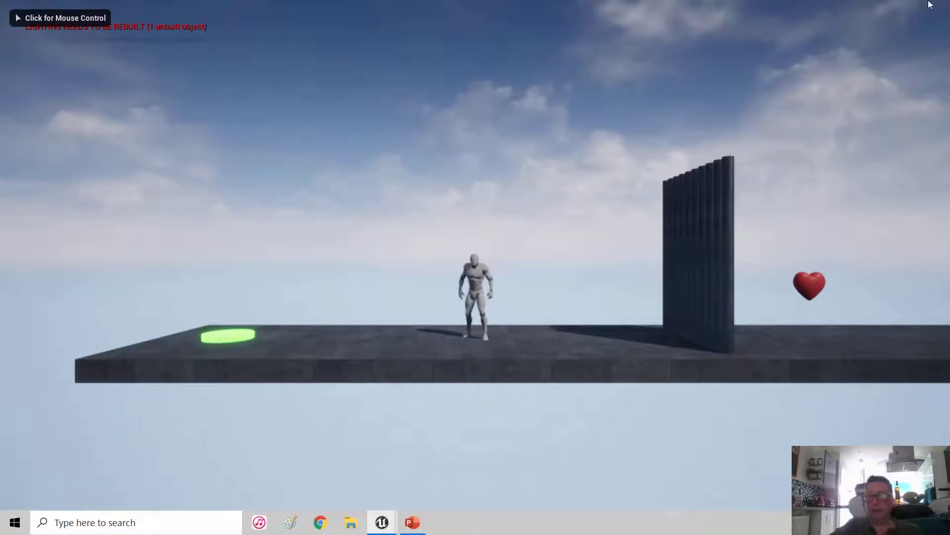
click(681, 74)
key(a)
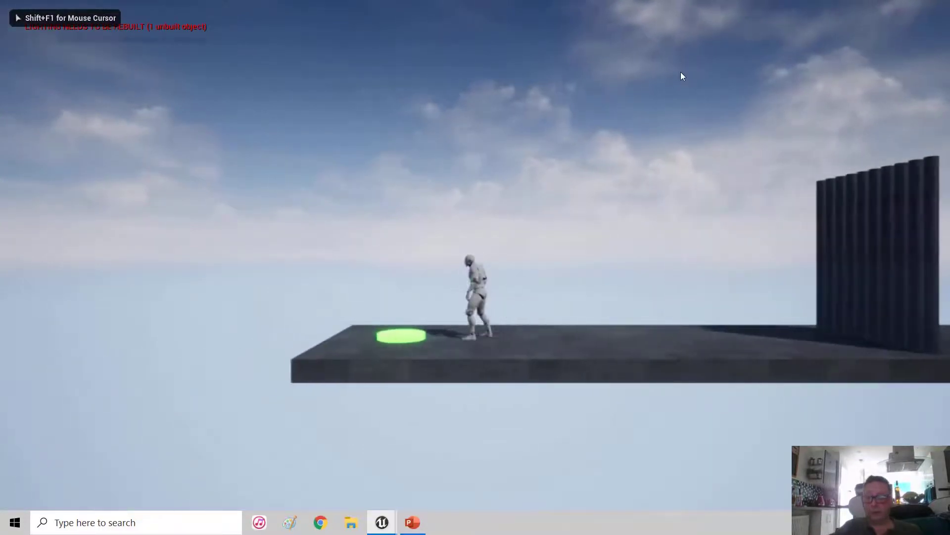
key(a)
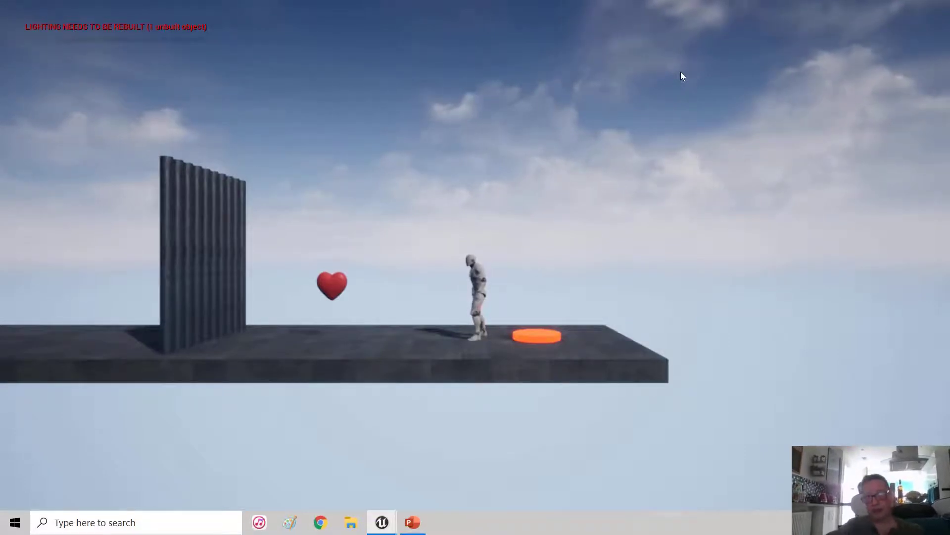
key(alt+Tab)
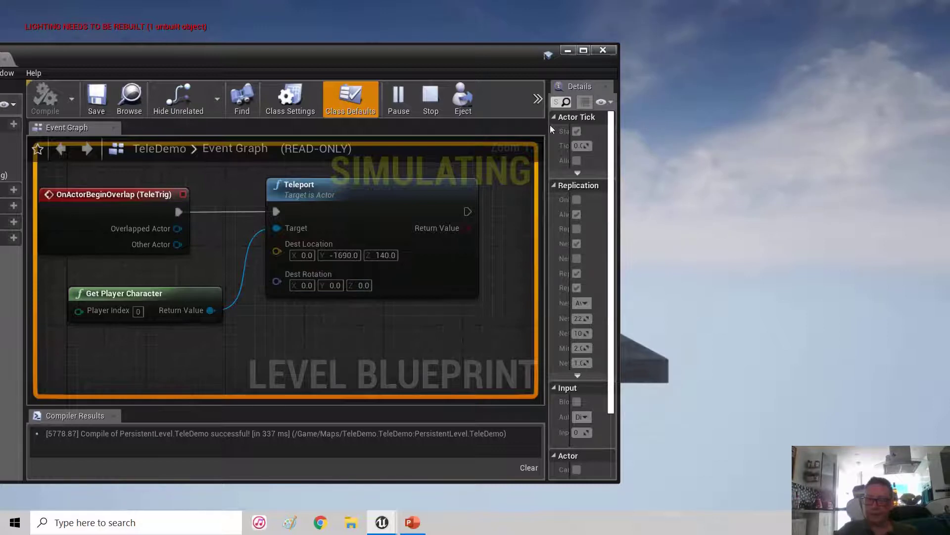
click(433, 102)
click(603, 50)
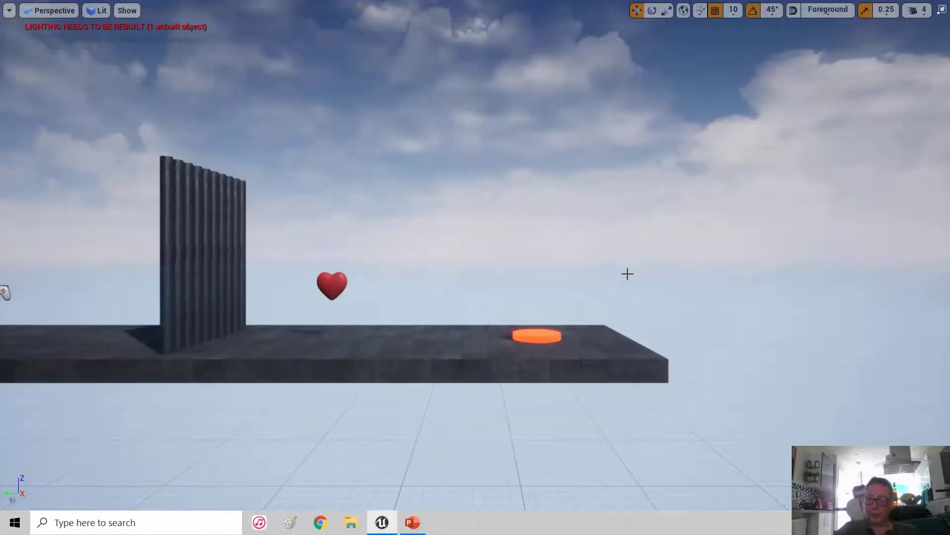
middle_drag(603, 319, 376, 325)
middle_drag(508, 312, 110, 278)
right_drag(685, 329, 774, 317)
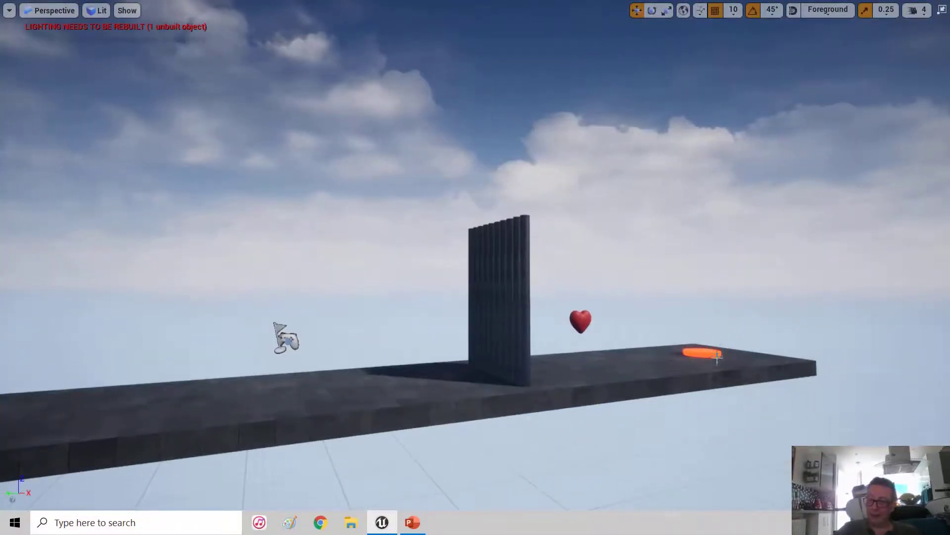
right_drag(717, 357, 675, 366)
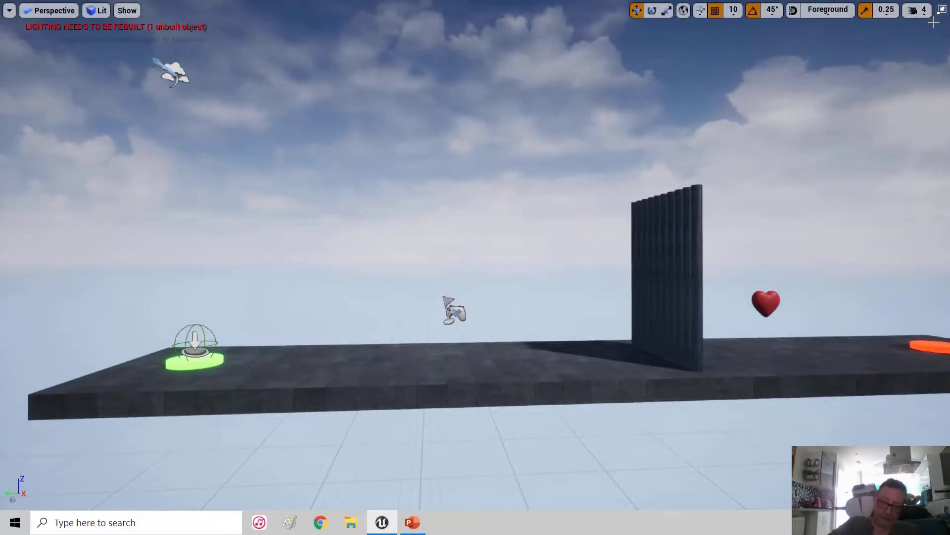
Run the character through the green pad and over to the red pad in play mode, end the session and restore the normal viewport size.
key(alt+p)
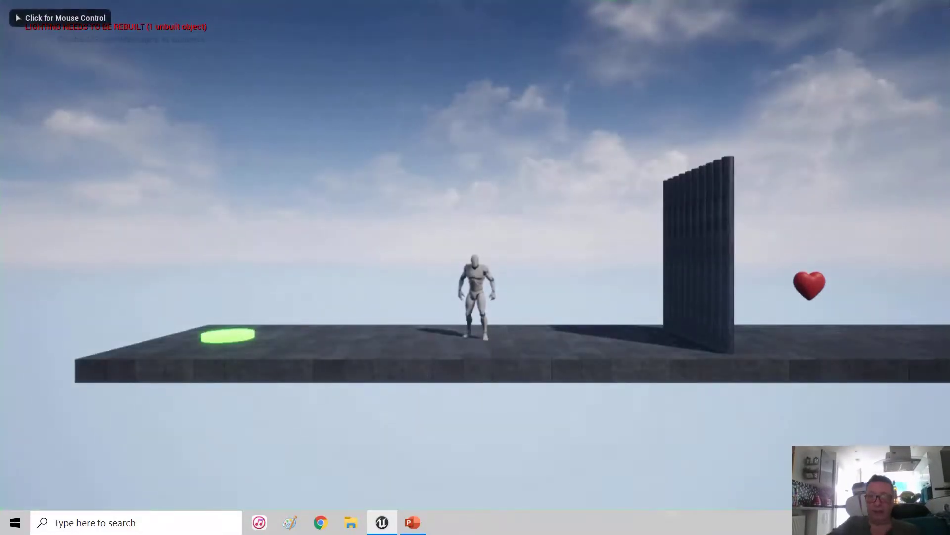
click(656, 144)
key(a)
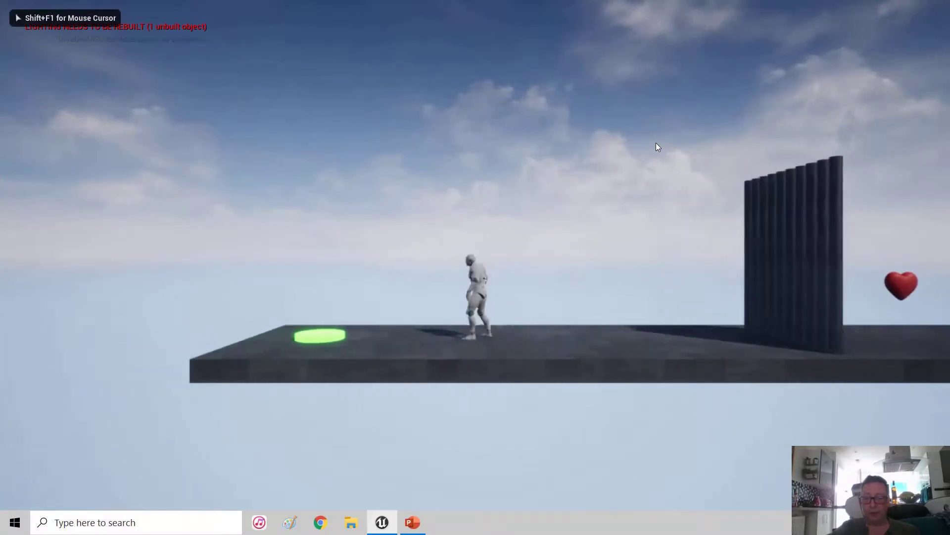
key(a)
key(a)
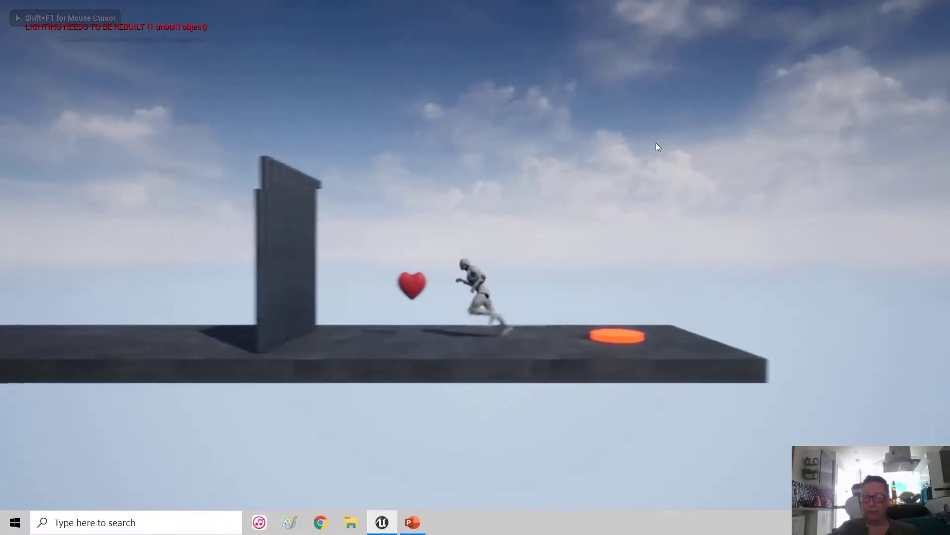
key(space)
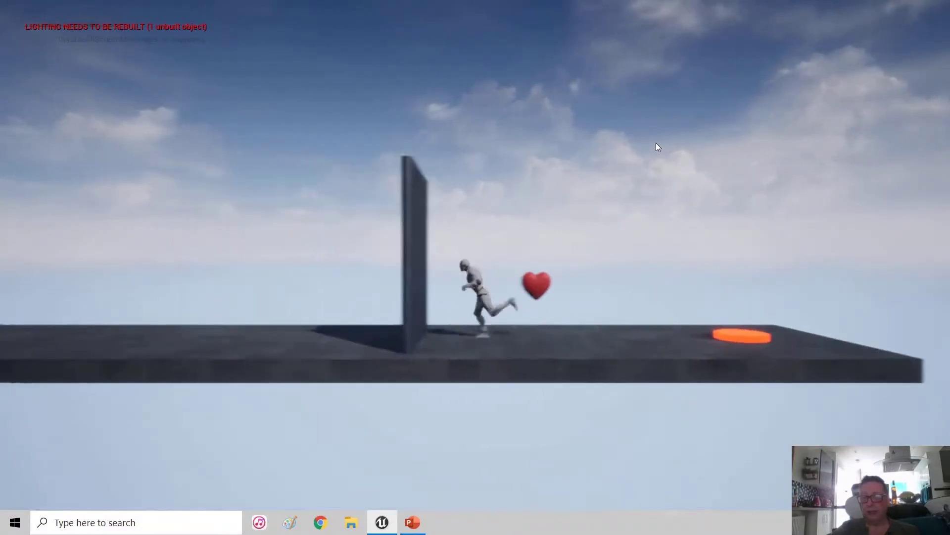
key(d)
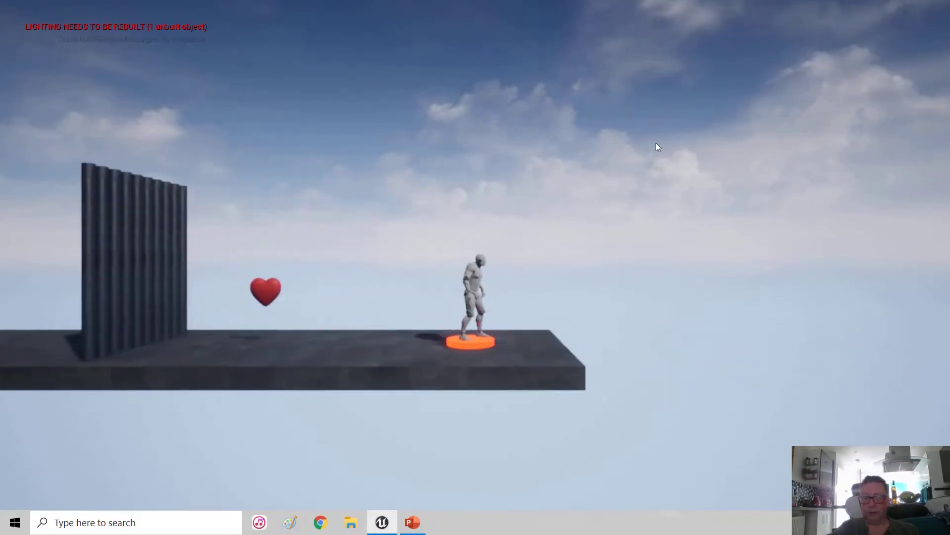
key(Escape)
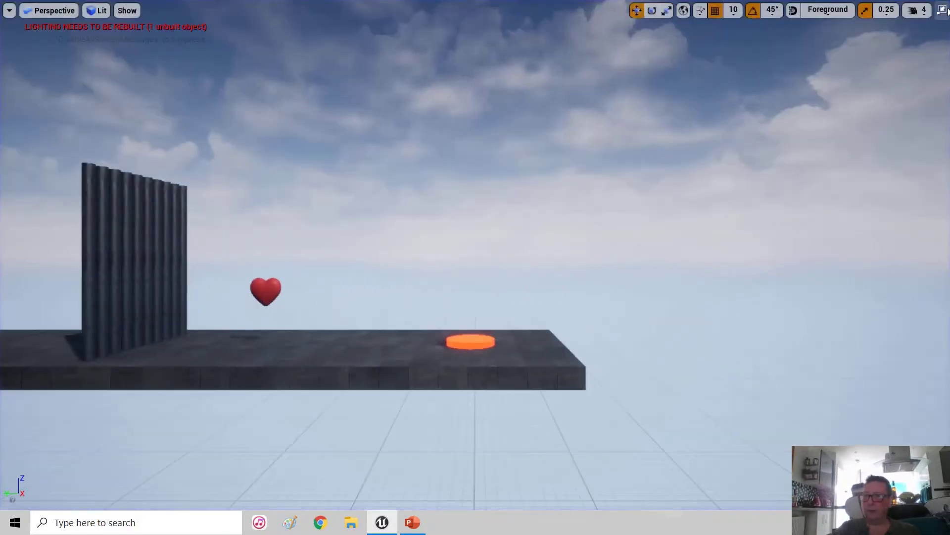
click(943, 10)
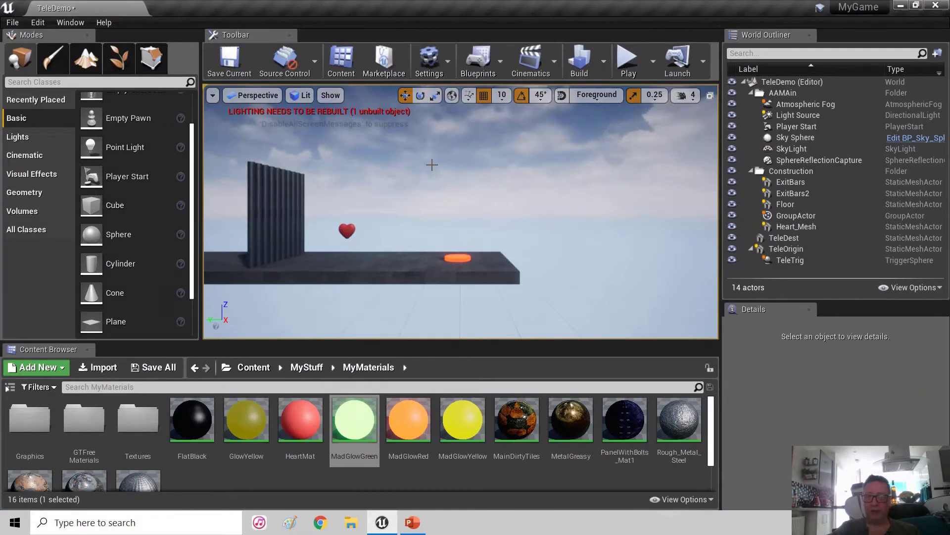